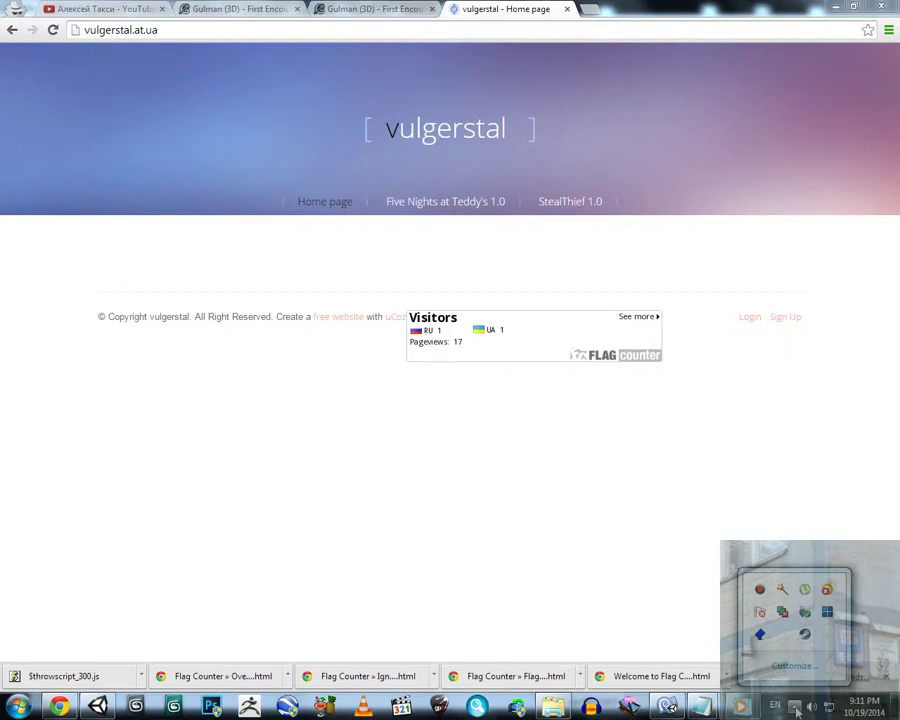
# Step: Open the StealThief 1.0 web player page and run all its blocked plug-ins this time
pyautogui.click(797, 709)
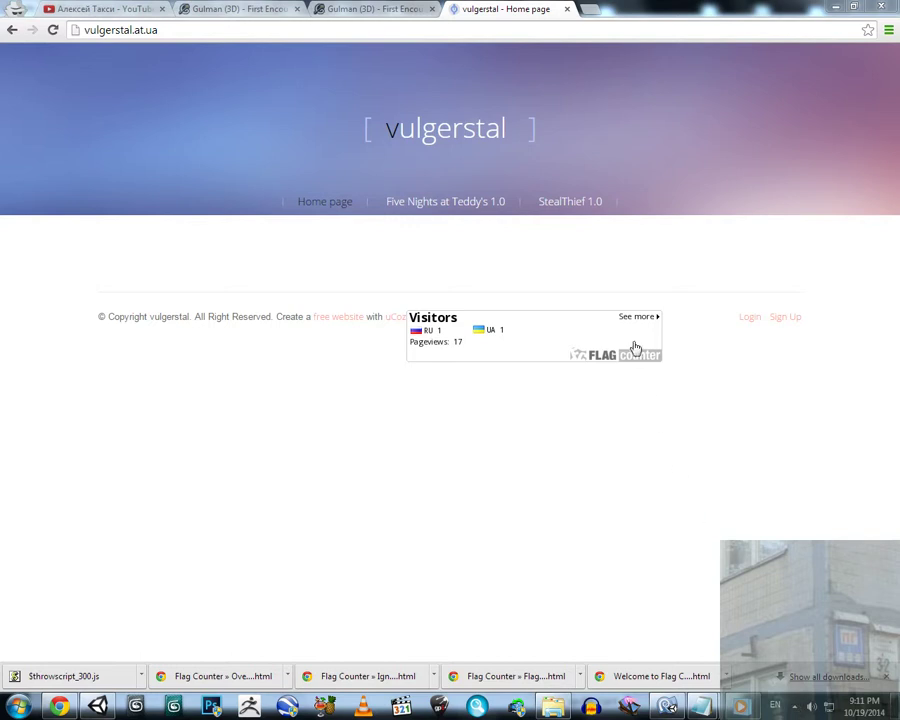
pyautogui.click(582, 210)
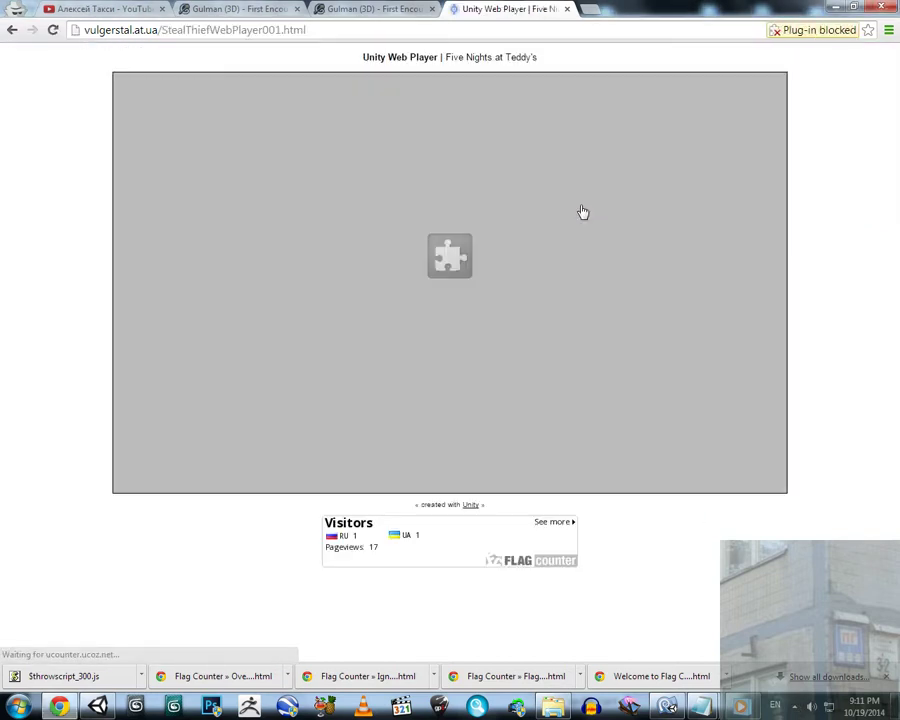
pyautogui.click(805, 31)
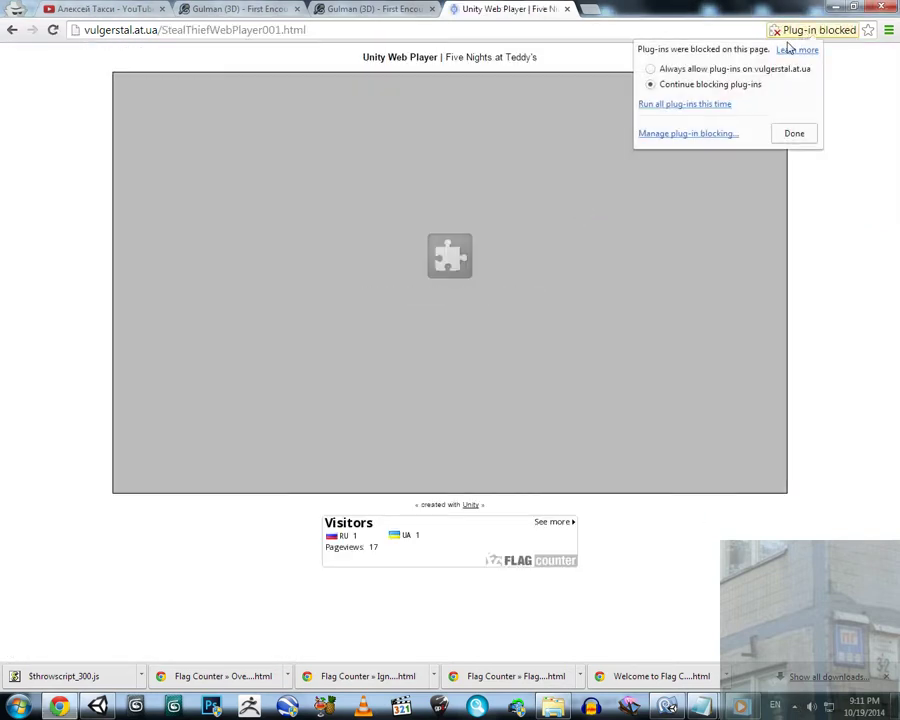
pyautogui.click(712, 104)
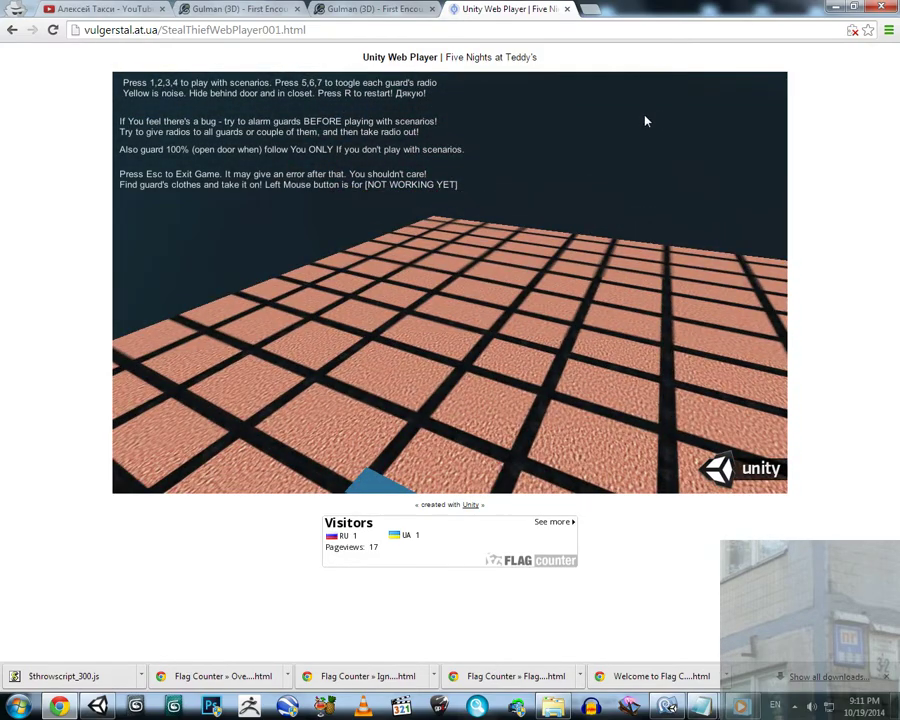
# Step: Walk the green character past the walls toward the brown closet with the red object beside it
pyautogui.press('w')
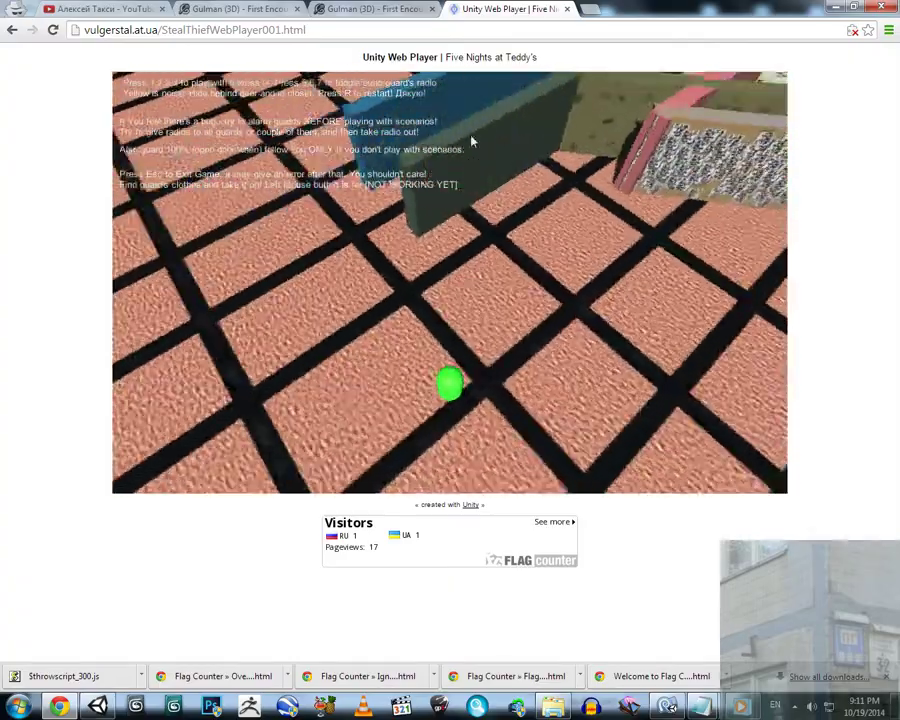
pyautogui.press('w')
pyautogui.press('w')
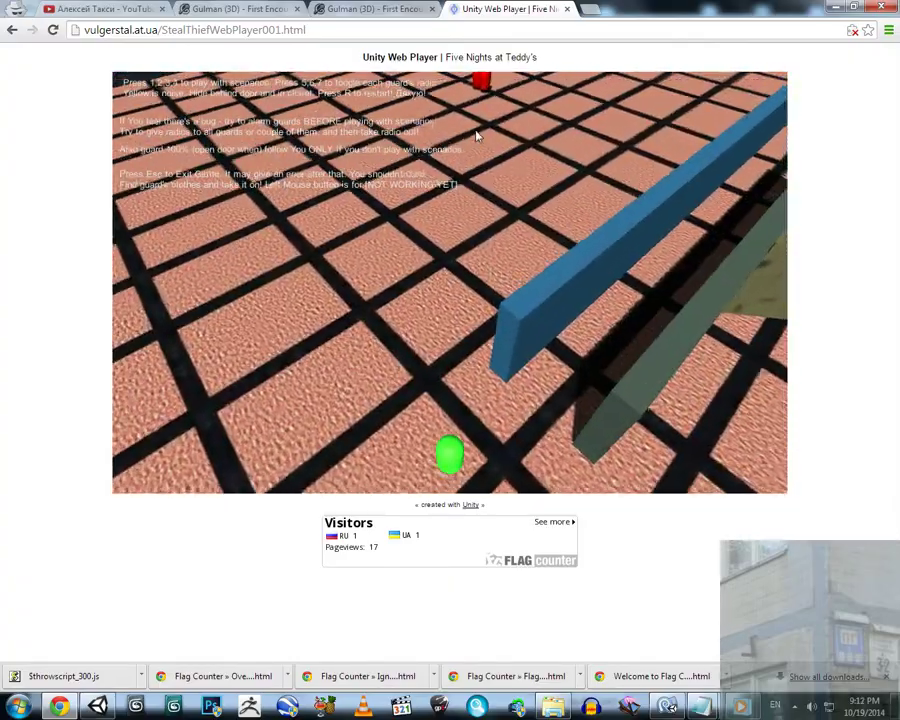
pyautogui.press('w')
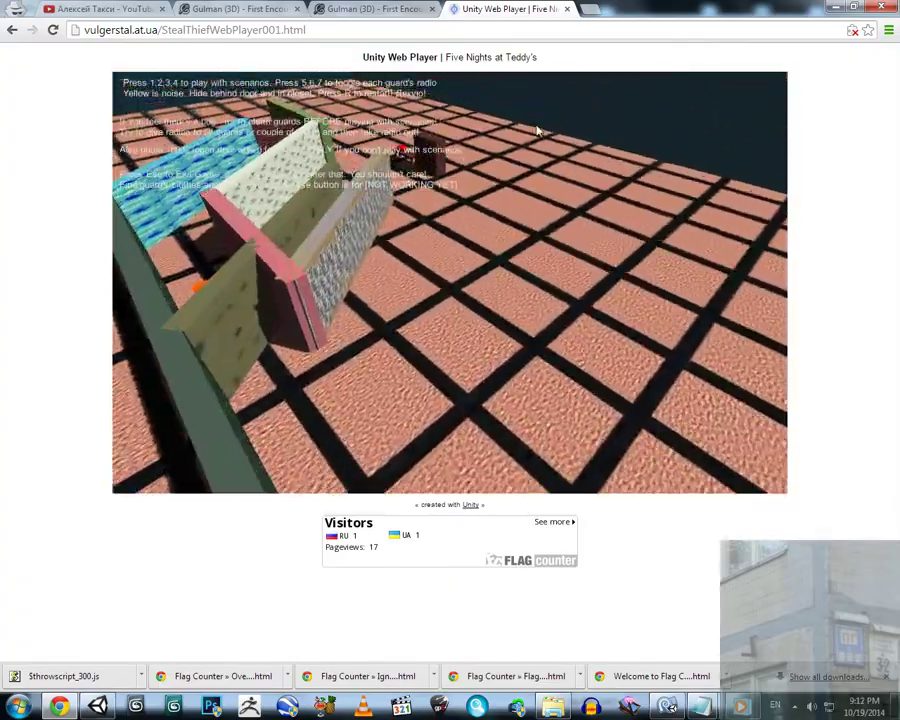
pyautogui.press('w')
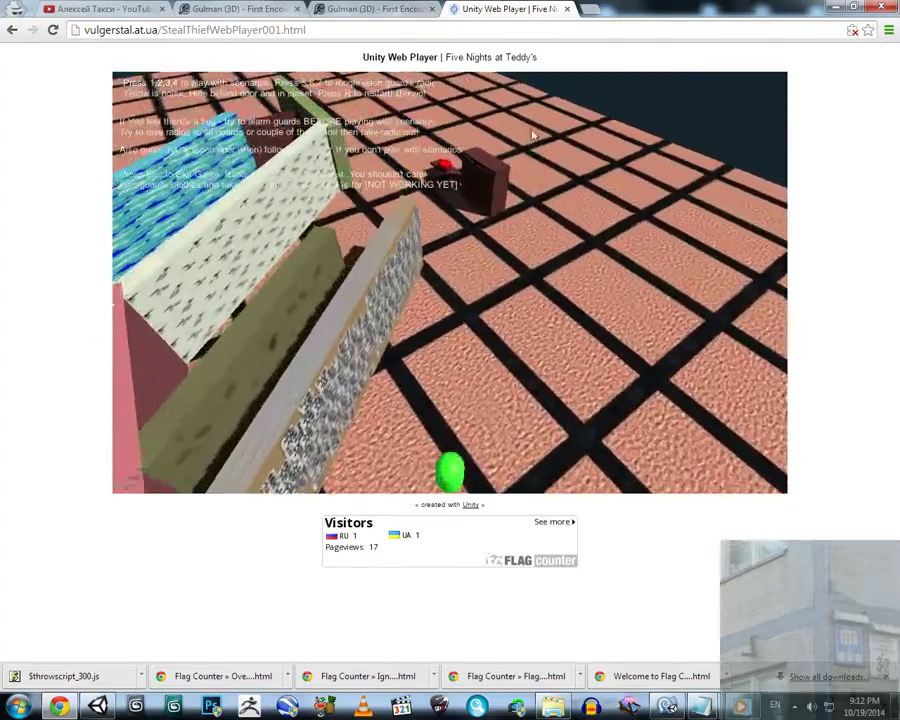
pyautogui.press('w')
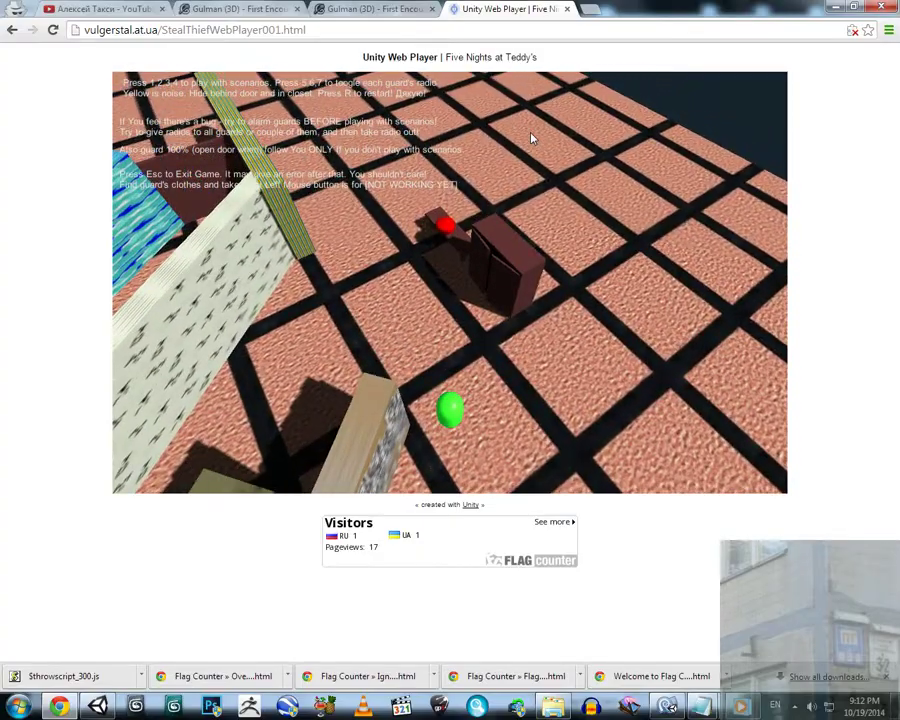
# Step: Turn back, go around the end of the blue wall and approach the three red guards
pyautogui.press('w')
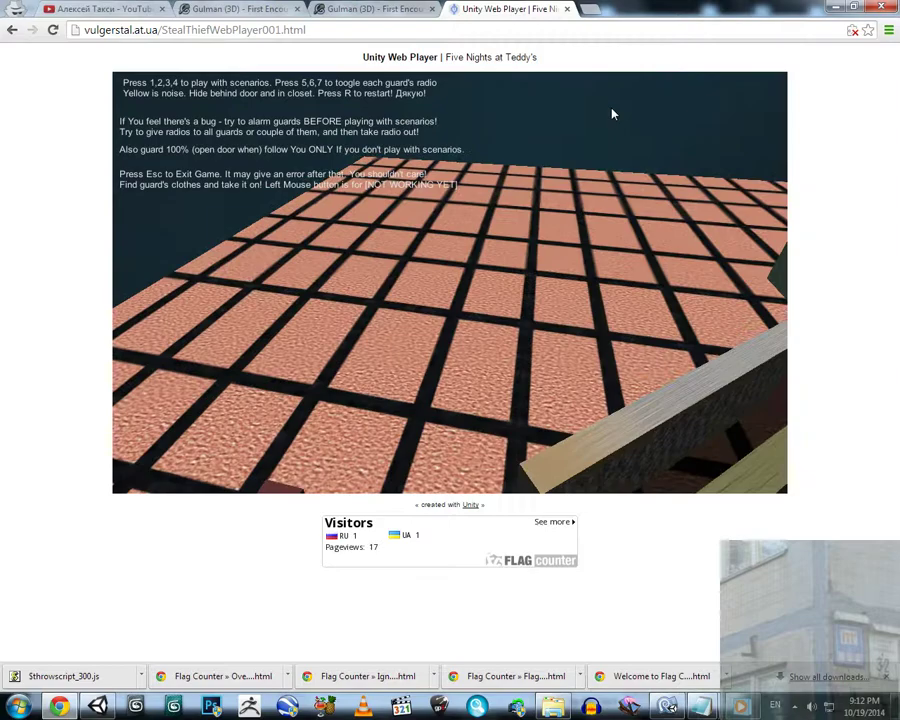
pyautogui.press('w')
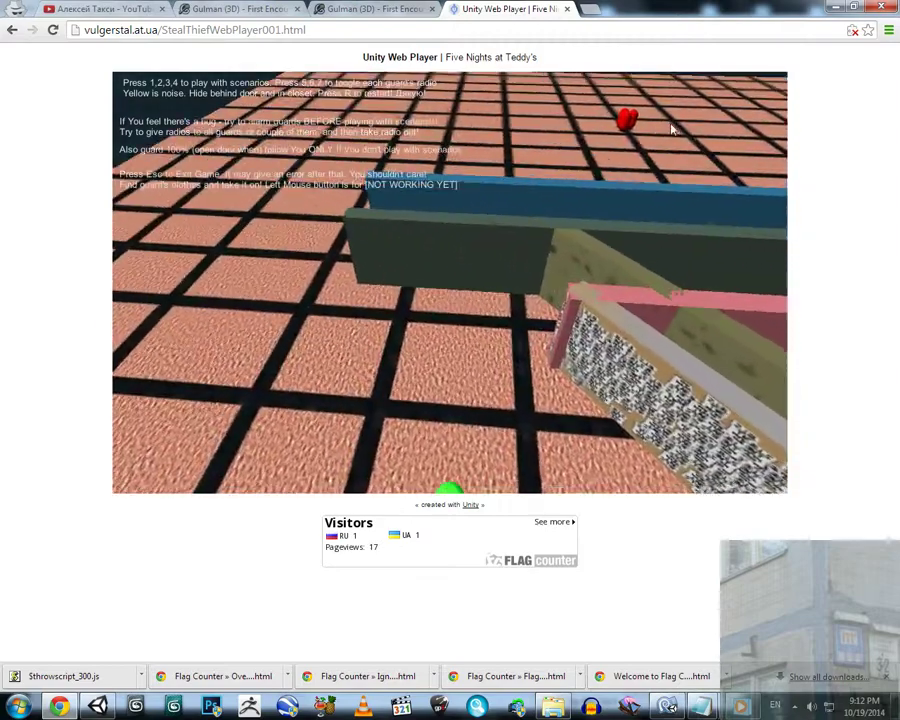
pyautogui.press('w')
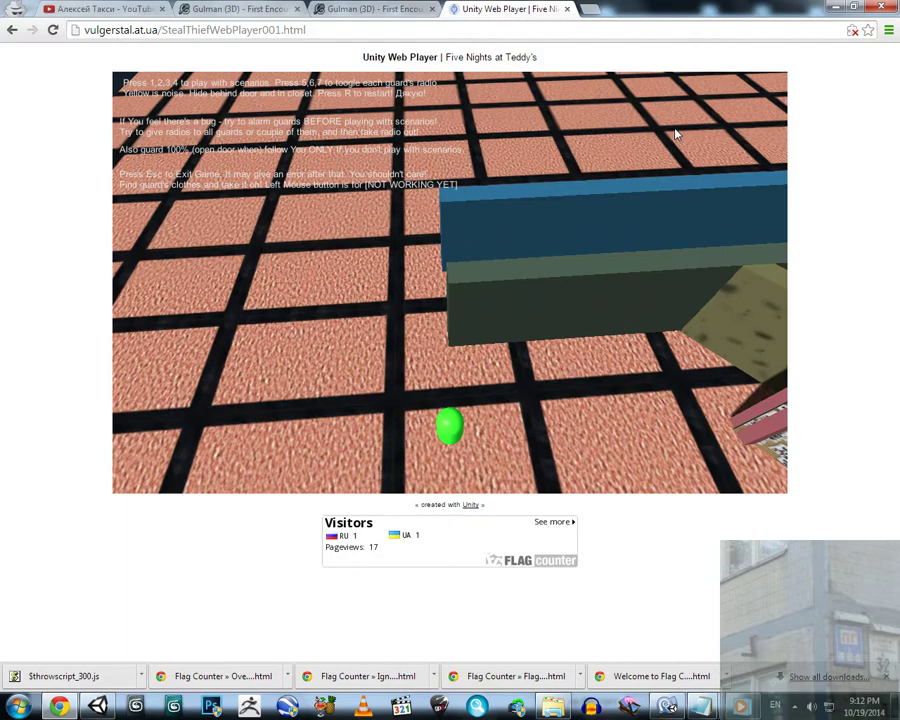
pyautogui.press('w')
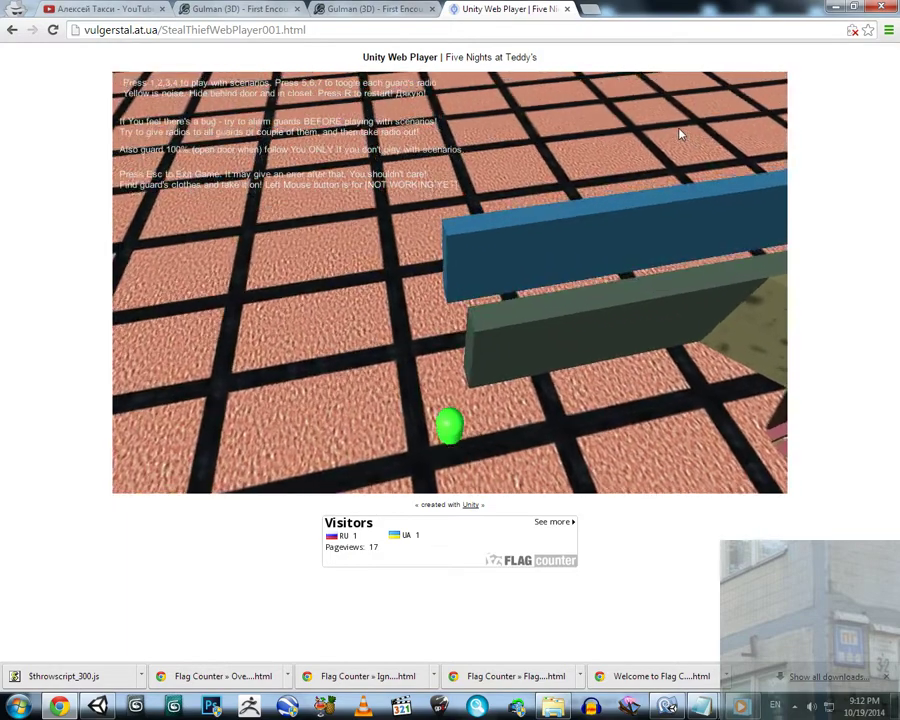
pyautogui.press('w')
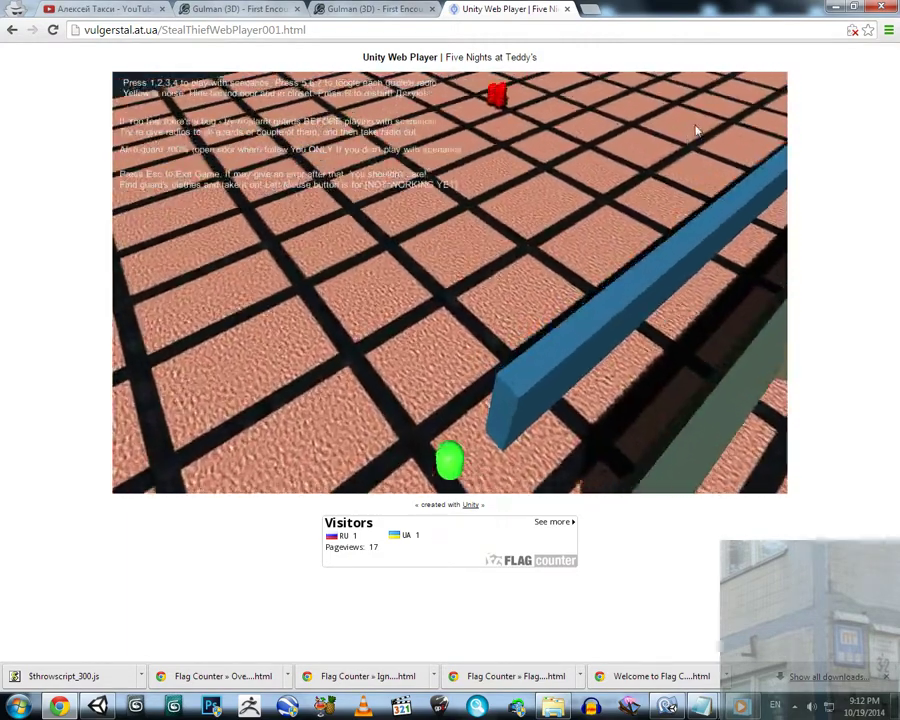
pyautogui.press('w')
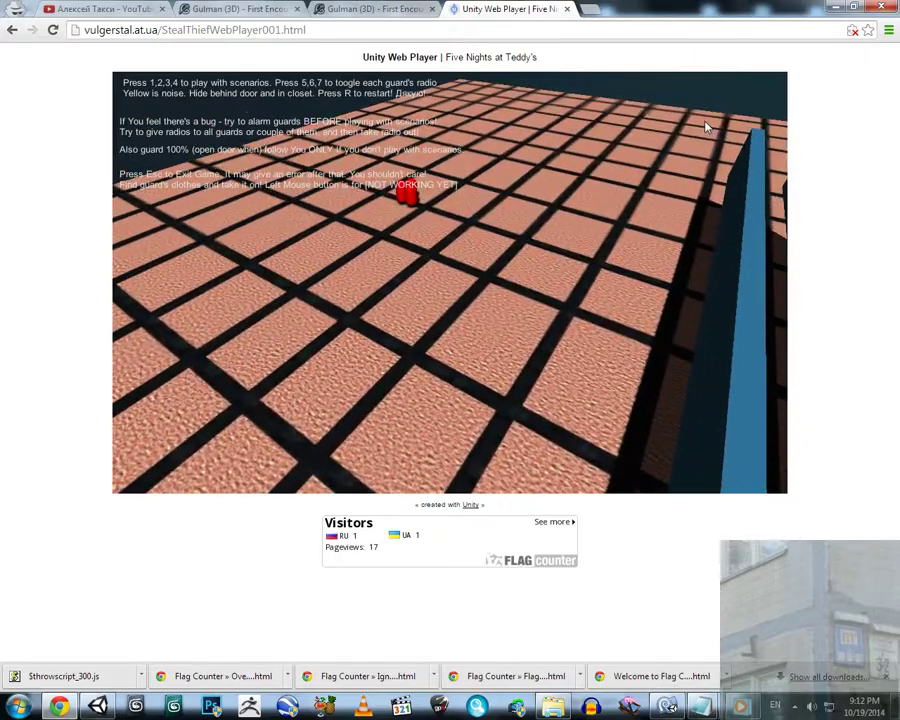
pyautogui.press('w')
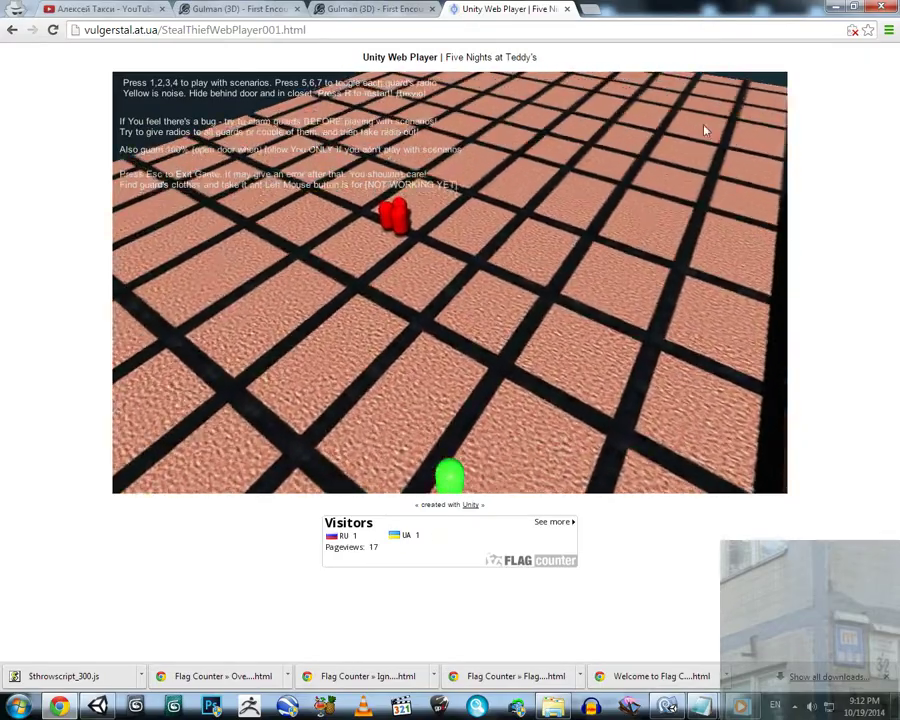
pyautogui.press('w')
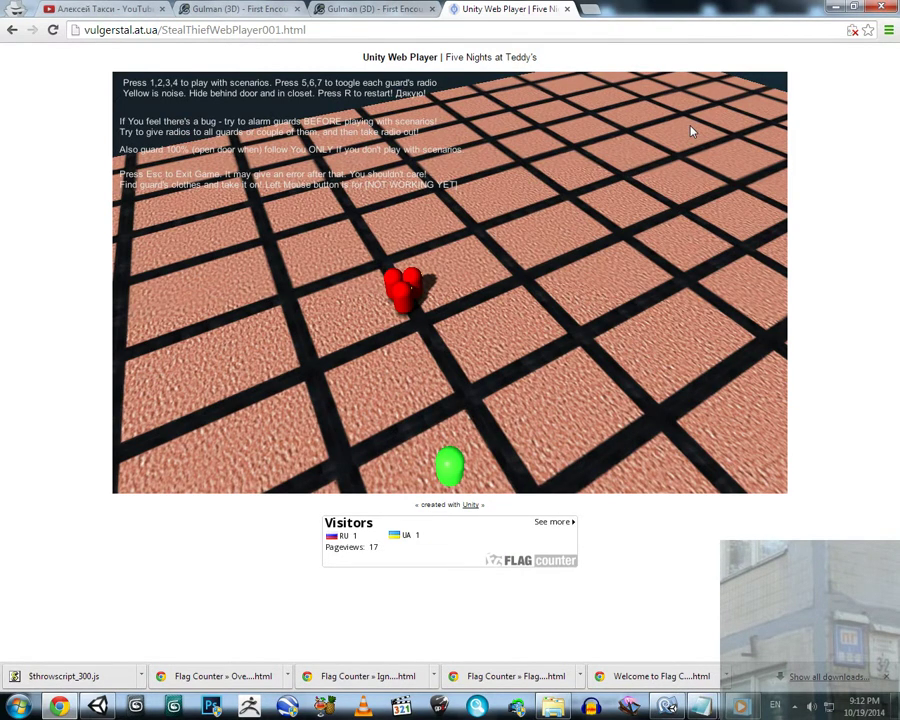
# Step: Circle the green character around the group of three red guards to their front side
pyautogui.press('a')
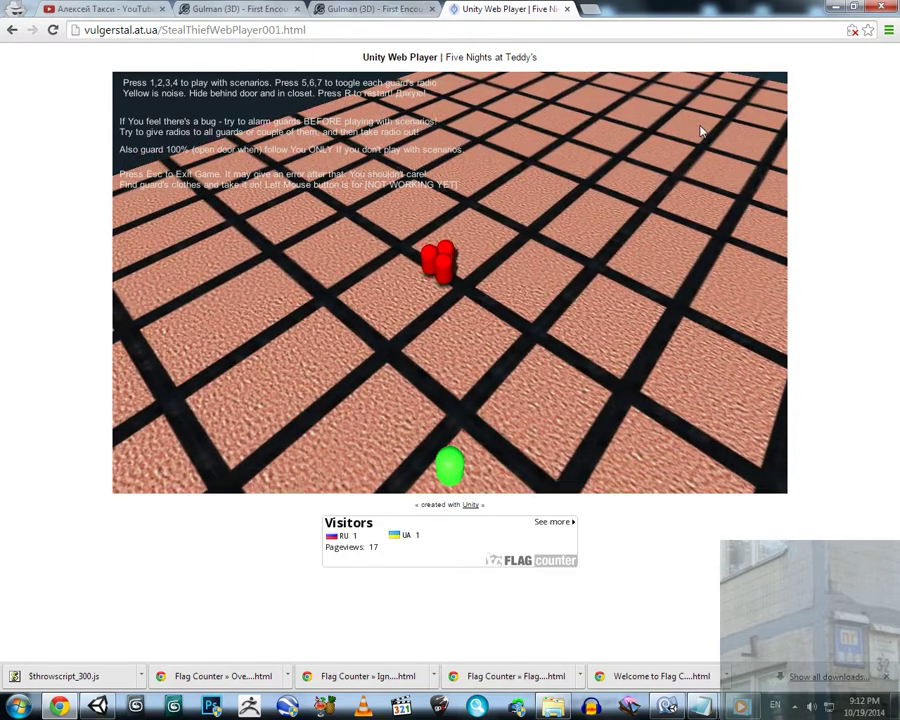
pyautogui.press('a')
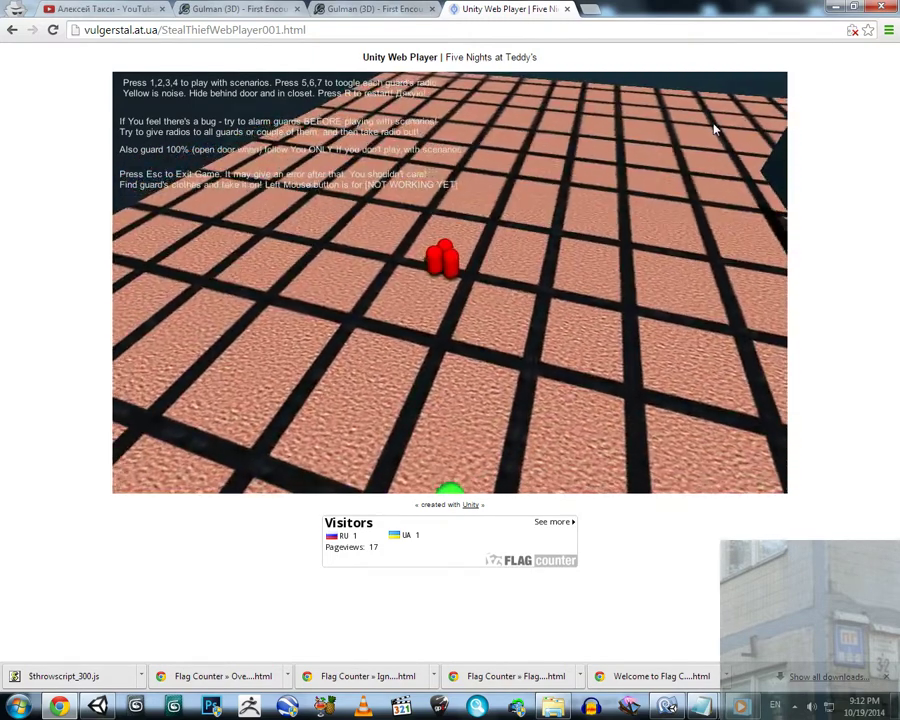
pyautogui.press('a')
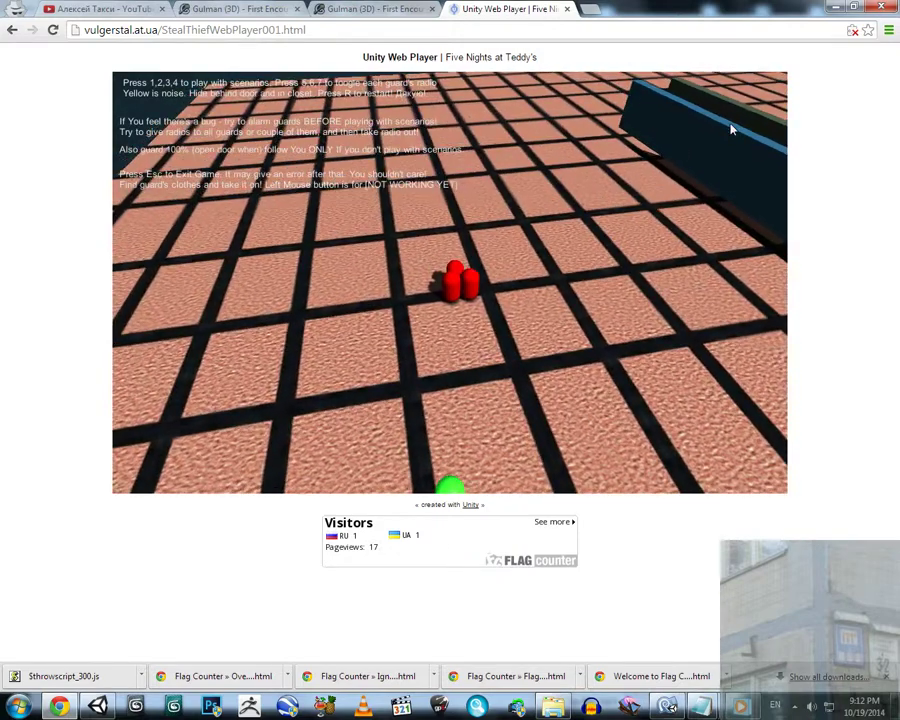
pyautogui.press('a')
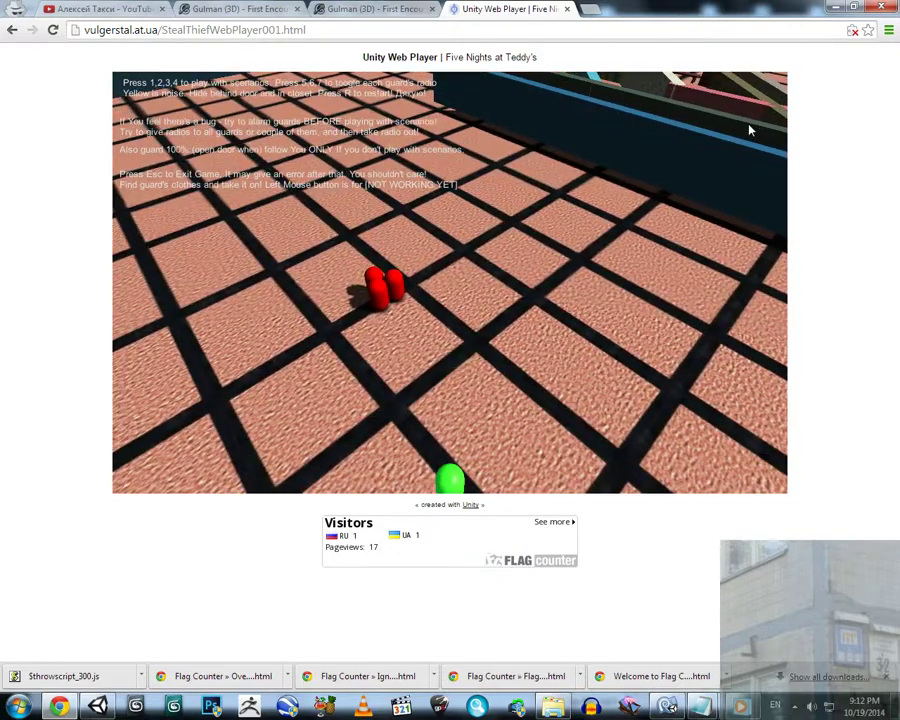
pyautogui.press('a')
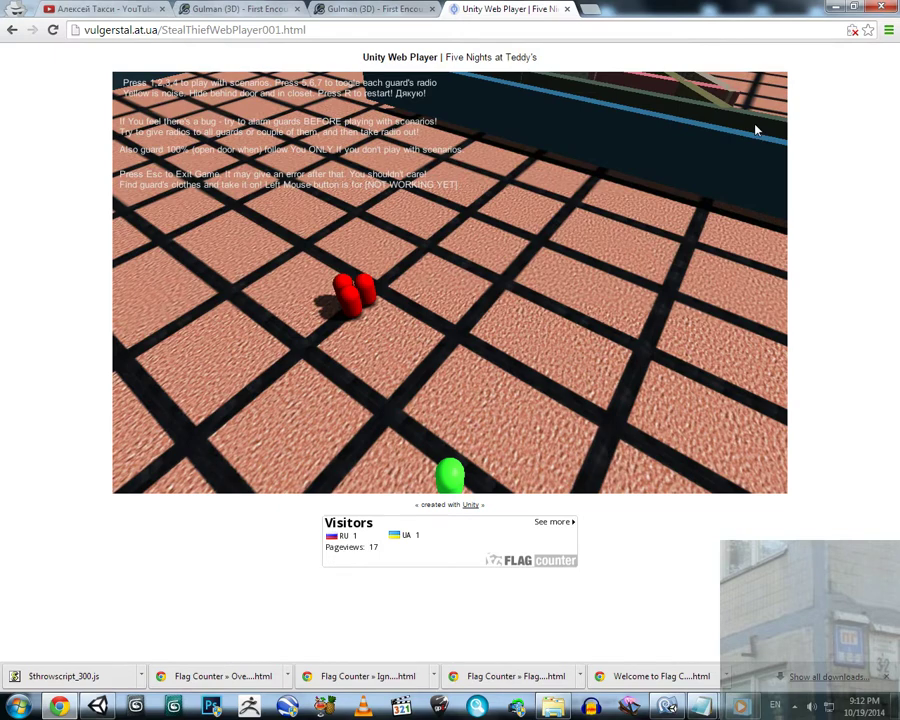
pyautogui.press('a')
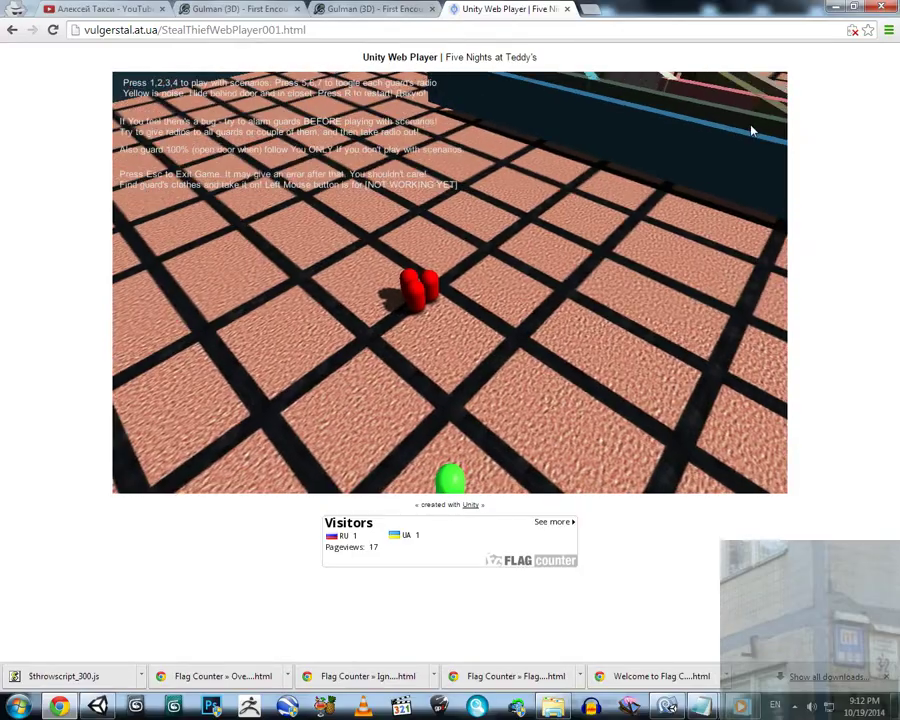
pyautogui.press('w')
pyautogui.press('a')
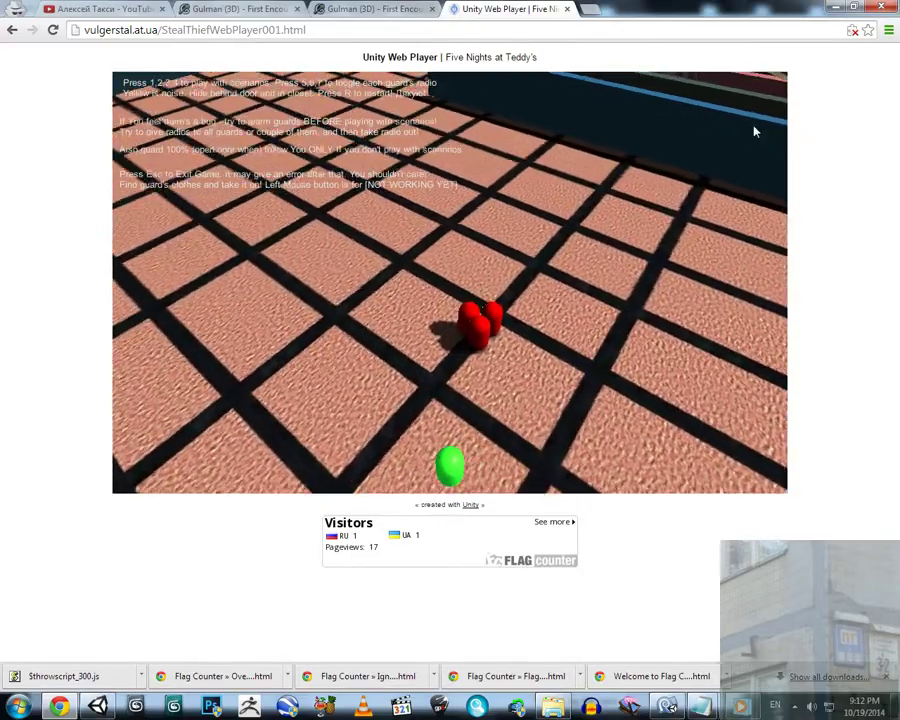
pyautogui.press('a')
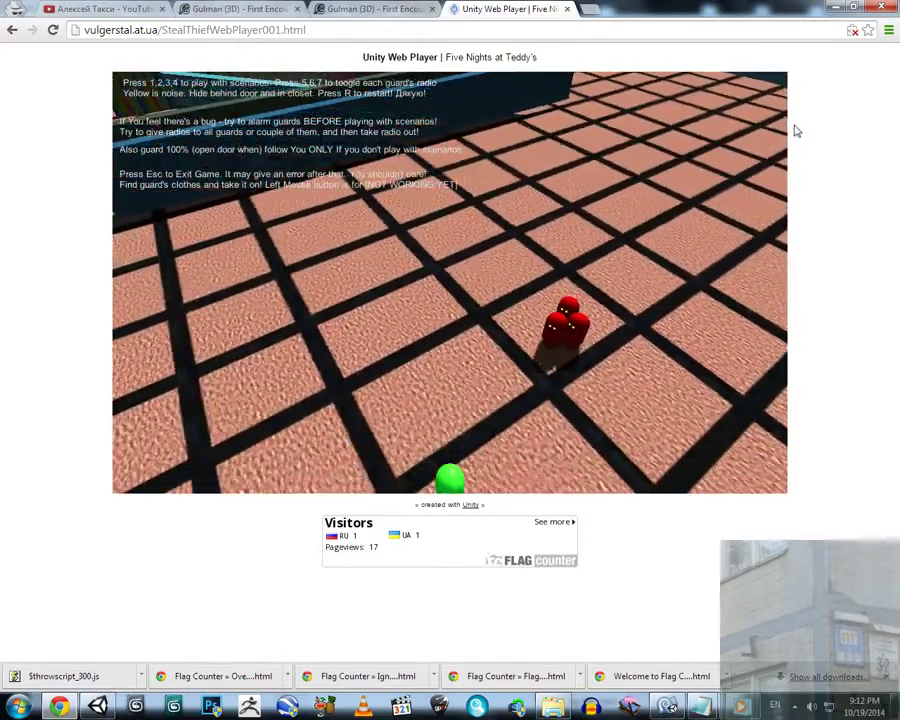
# Step: Leave the guards and go around the end of the blue and dark green walls
pyautogui.press('a')
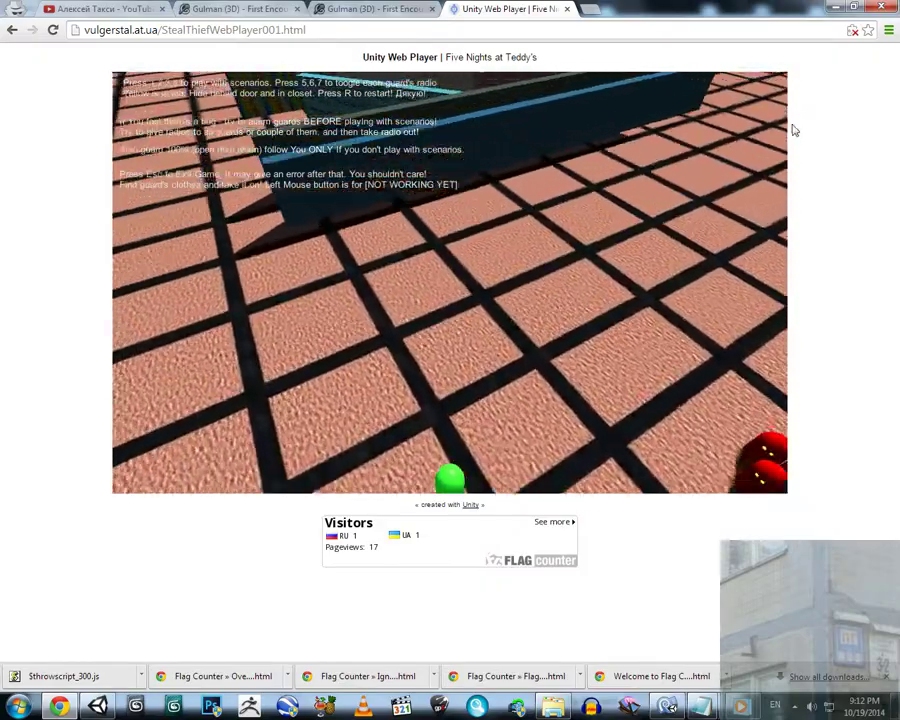
pyautogui.press('a')
pyautogui.press('w')
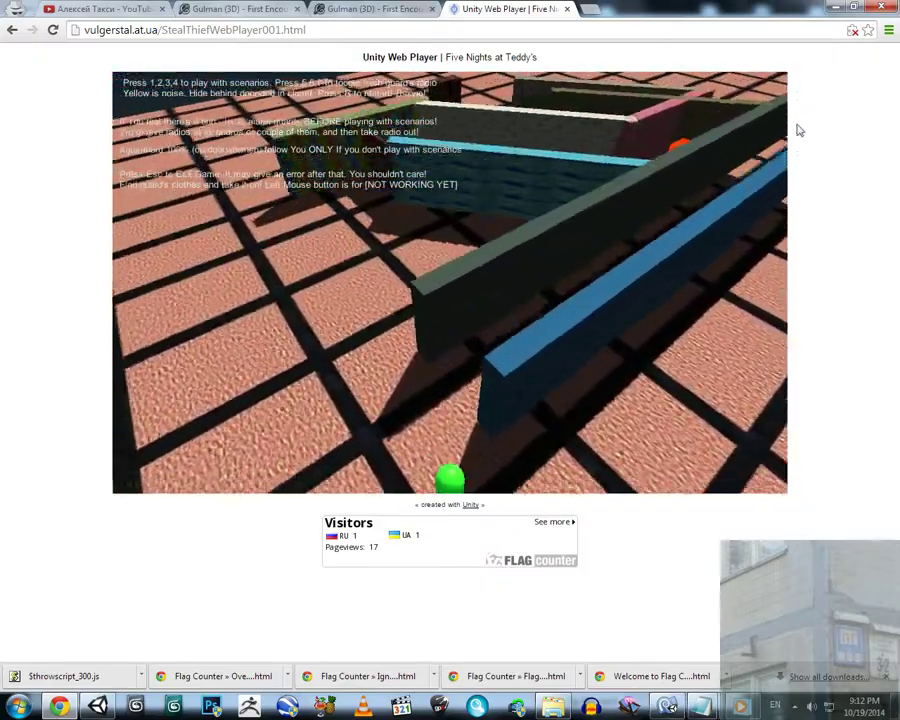
pyautogui.press('w')
pyautogui.press('a')
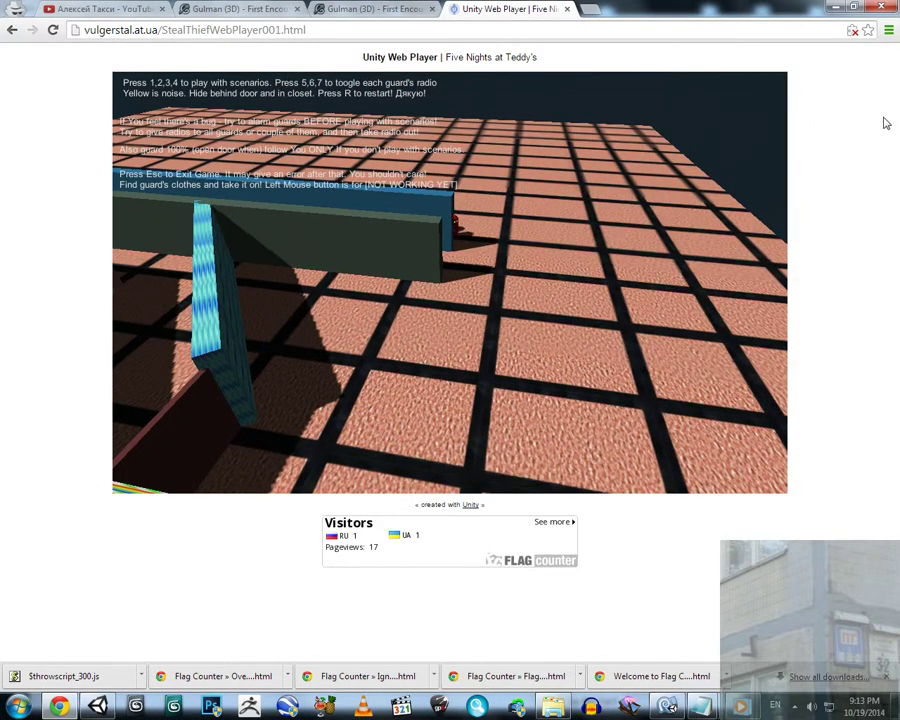
# Step: Go past the rainbow-striped wall to the brown closet and take the red guard's clothes
pyautogui.press('w')
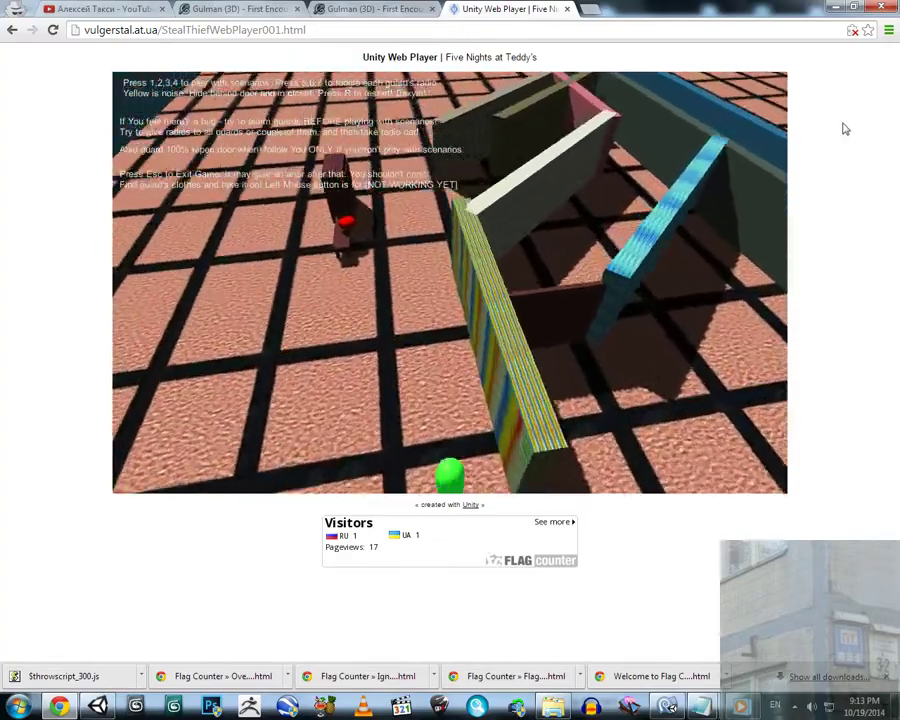
pyautogui.press('w')
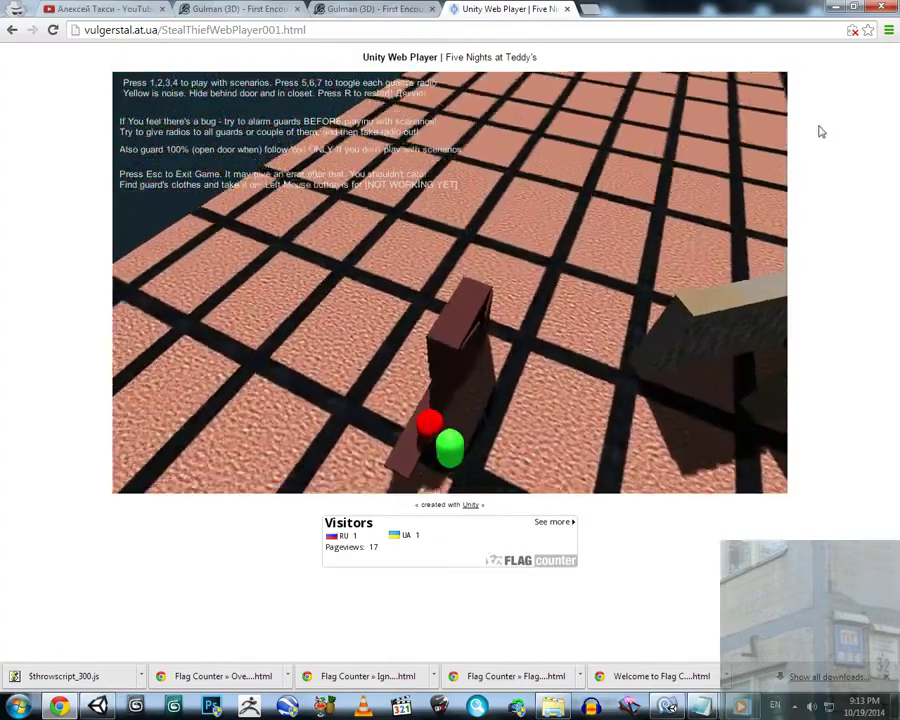
pyautogui.press('w')
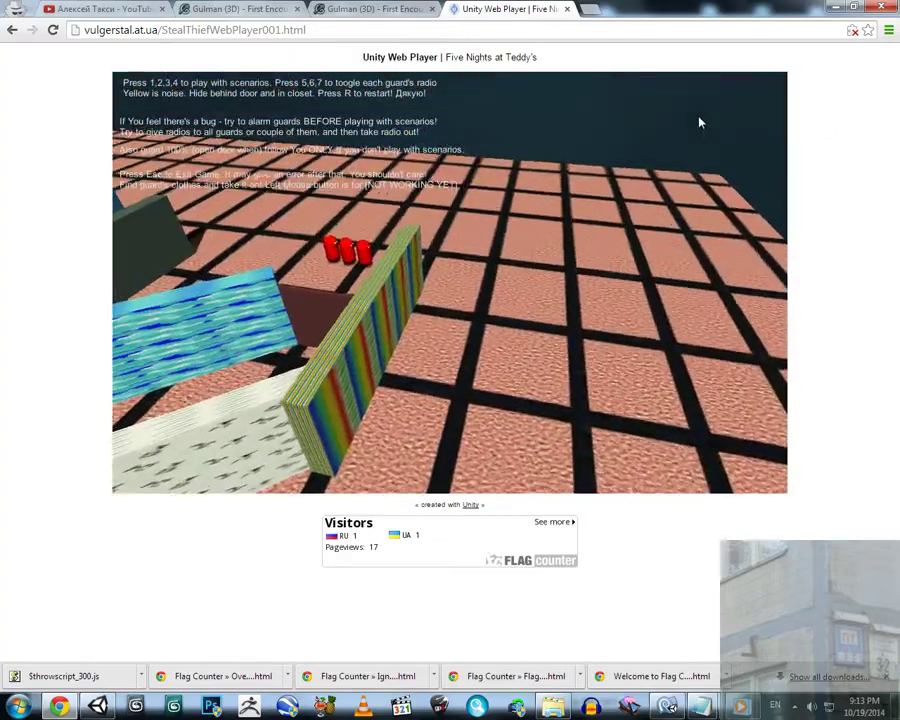
# Step: Back the disguised character away from the closet, past the black-and-white patterned wall, keeping the guards in view
pyautogui.press('s')
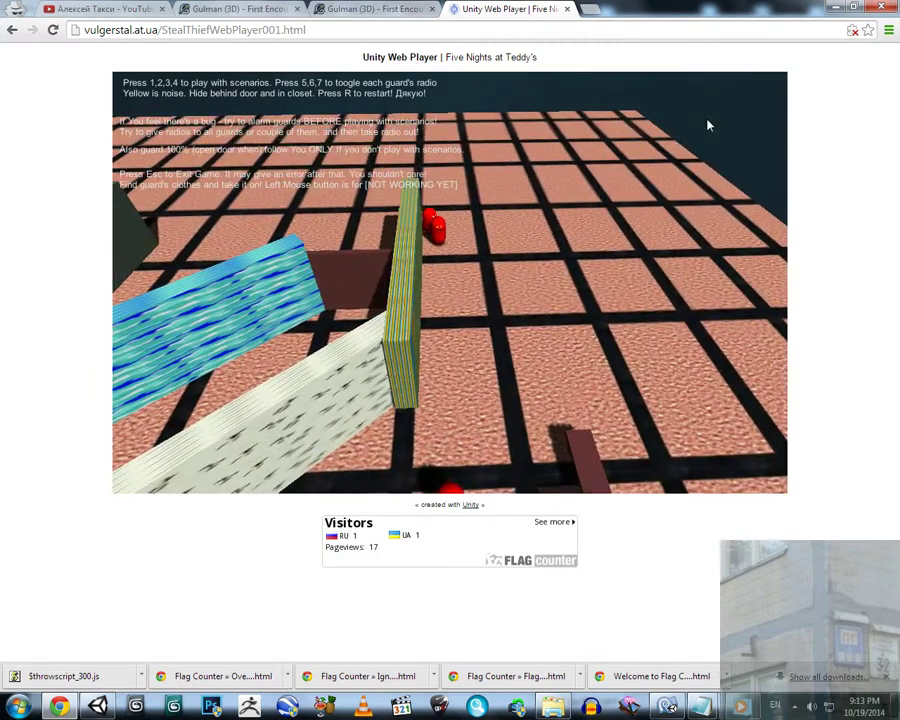
pyautogui.press('s')
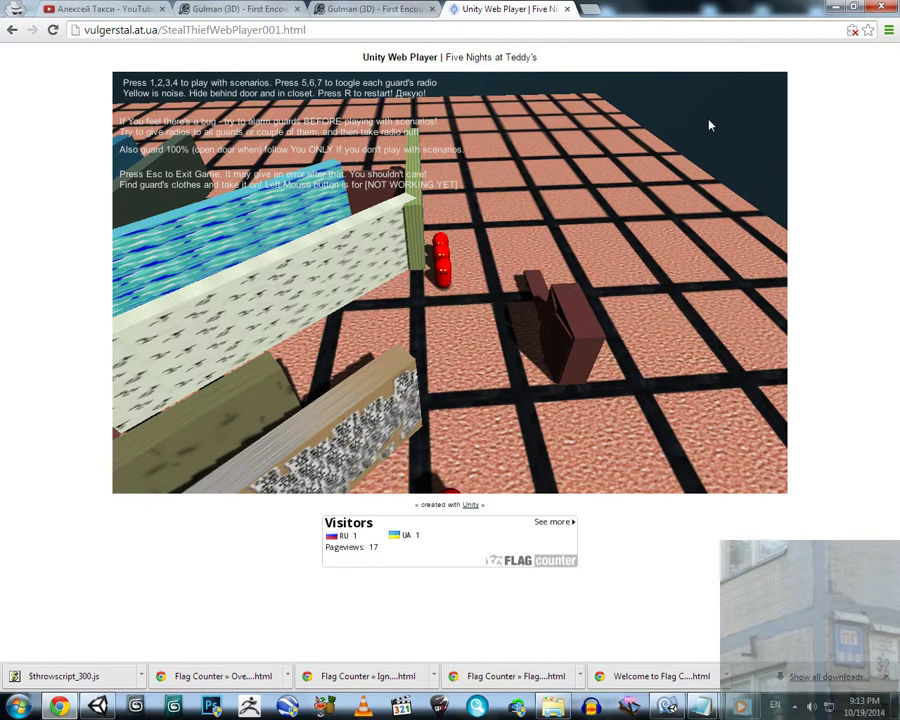
pyautogui.press('s')
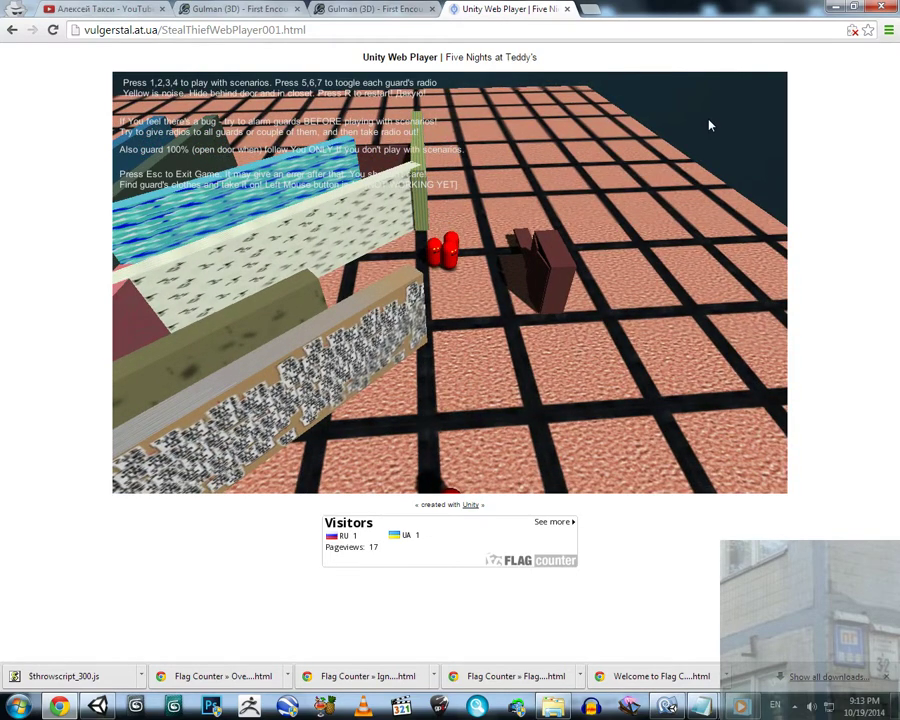
pyautogui.press('s')
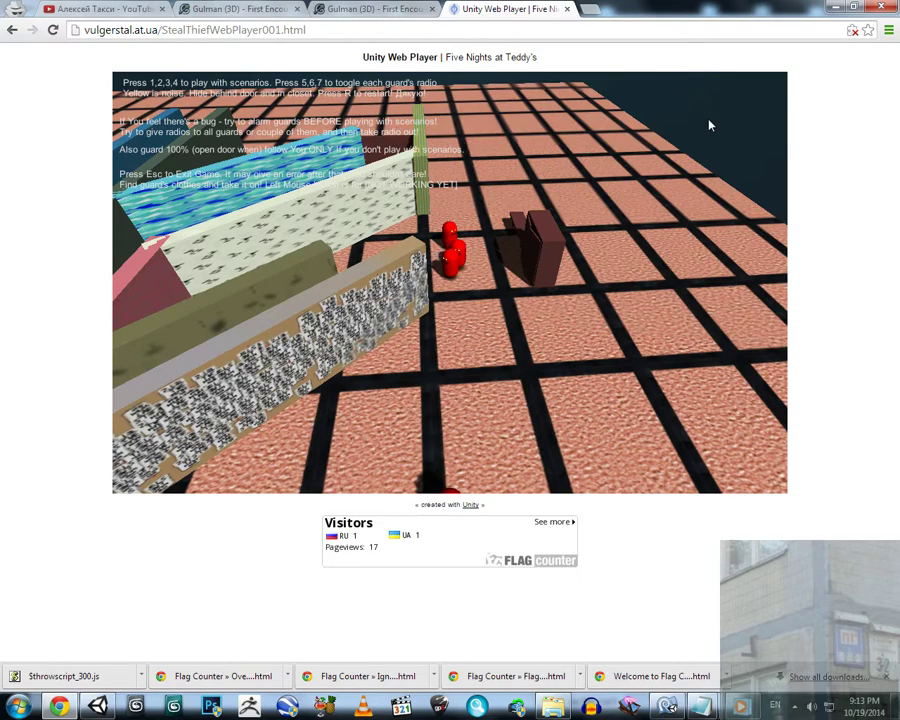
# Step: Take the disguised character away from the closet to the open floor near the ends of the blue and dark green walls
pyautogui.press('s')
pyautogui.press('d')
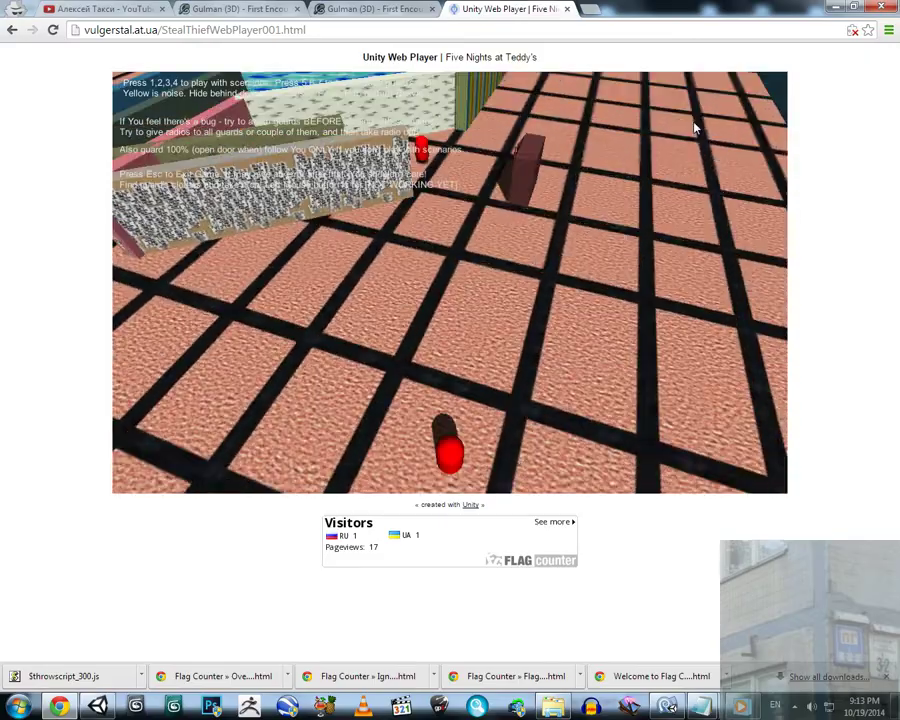
pyautogui.press('a')
pyautogui.press('w')
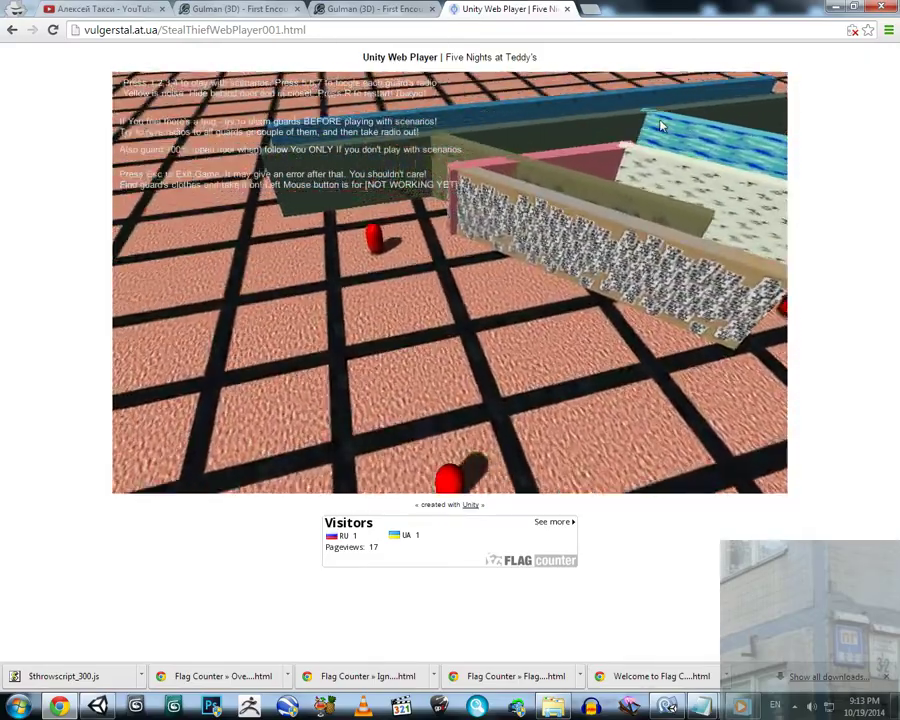
pyautogui.press('a')
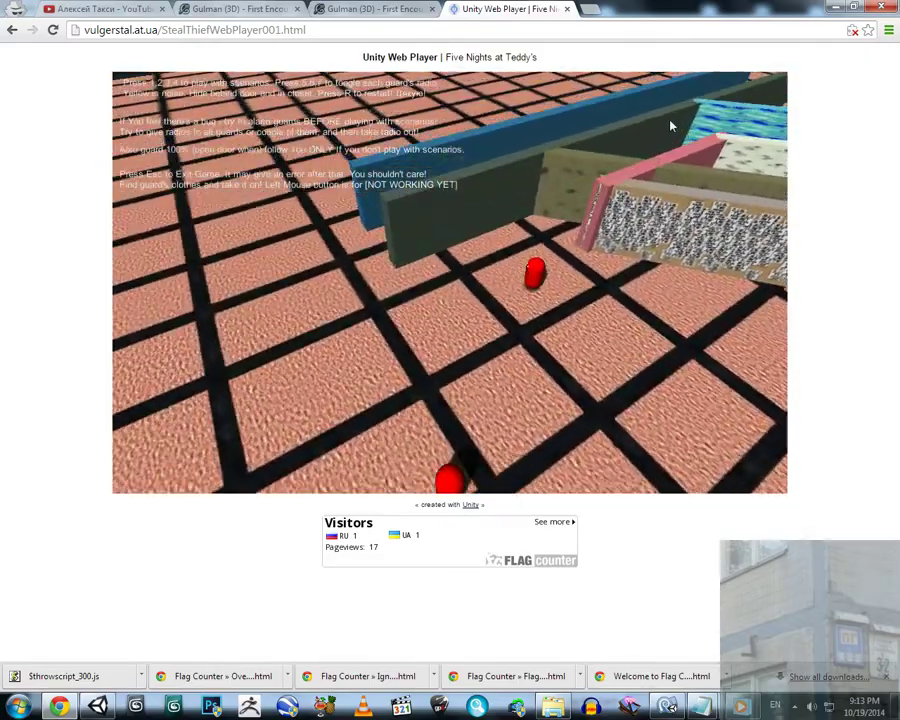
pyautogui.press('w')
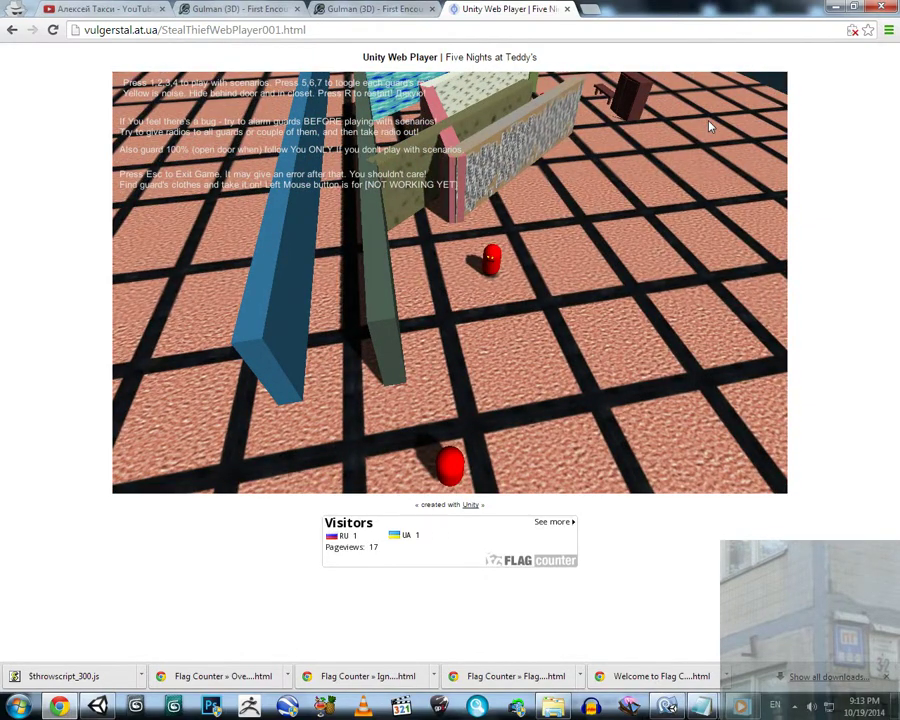
# Step: Walk the disguised character up to the lone guard and stand beside him
pyautogui.press('w')
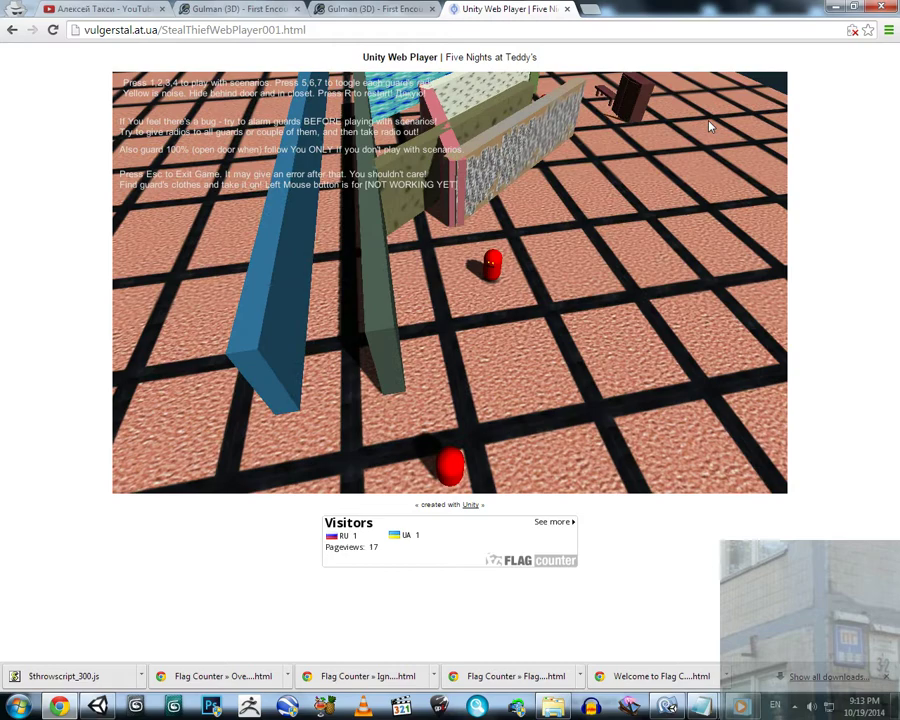
pyautogui.press('w')
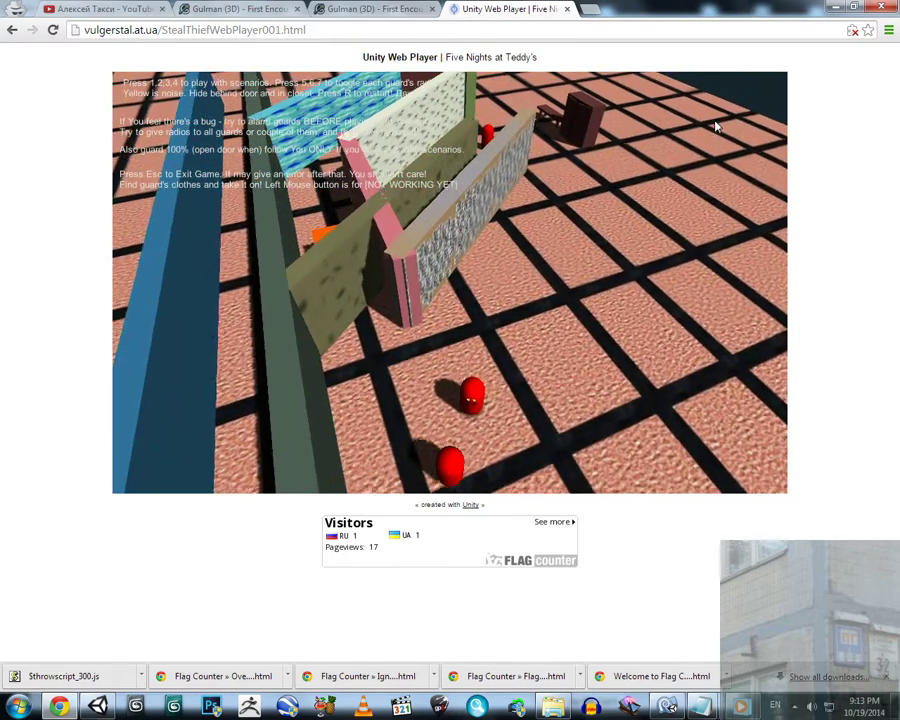
pyautogui.press('s')
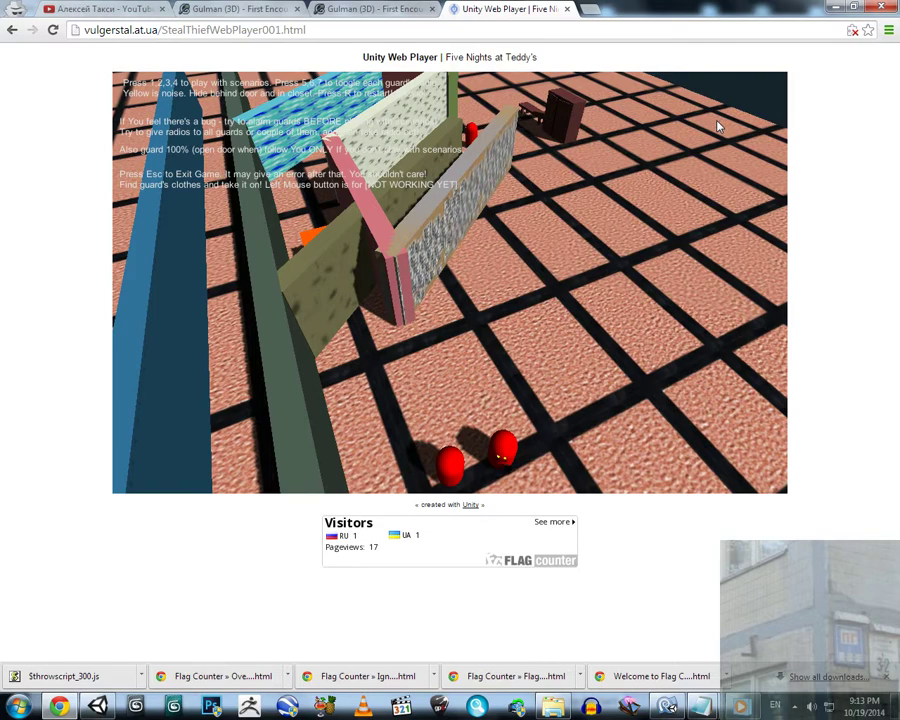
pyautogui.press('d')
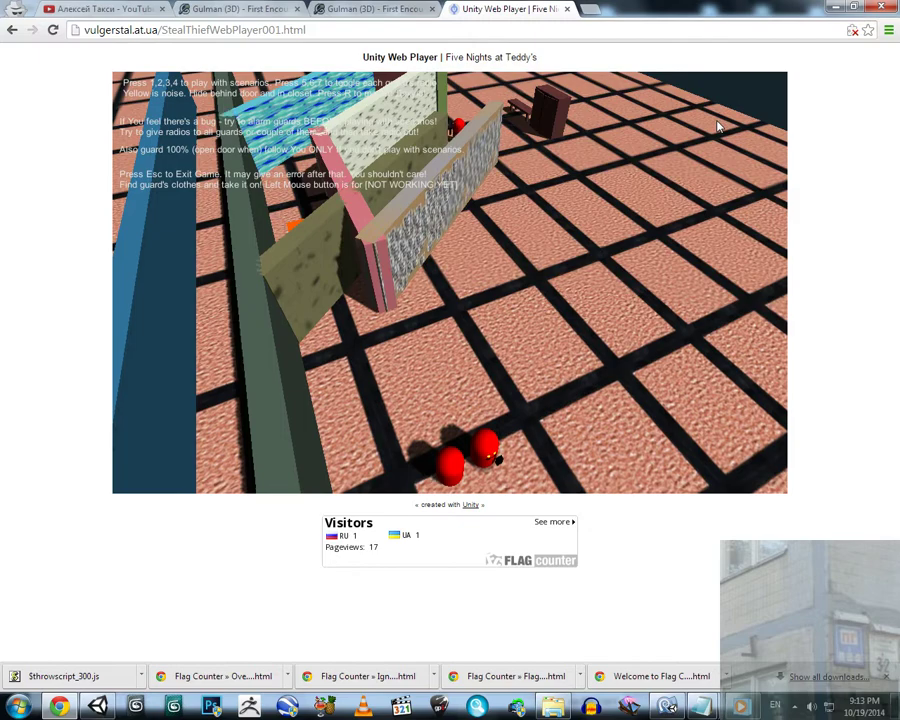
# Step: Walk the disguised character along the black-and-white patterned wall, past the guards, toward the brown closet
pyautogui.press('w')
pyautogui.press('d')
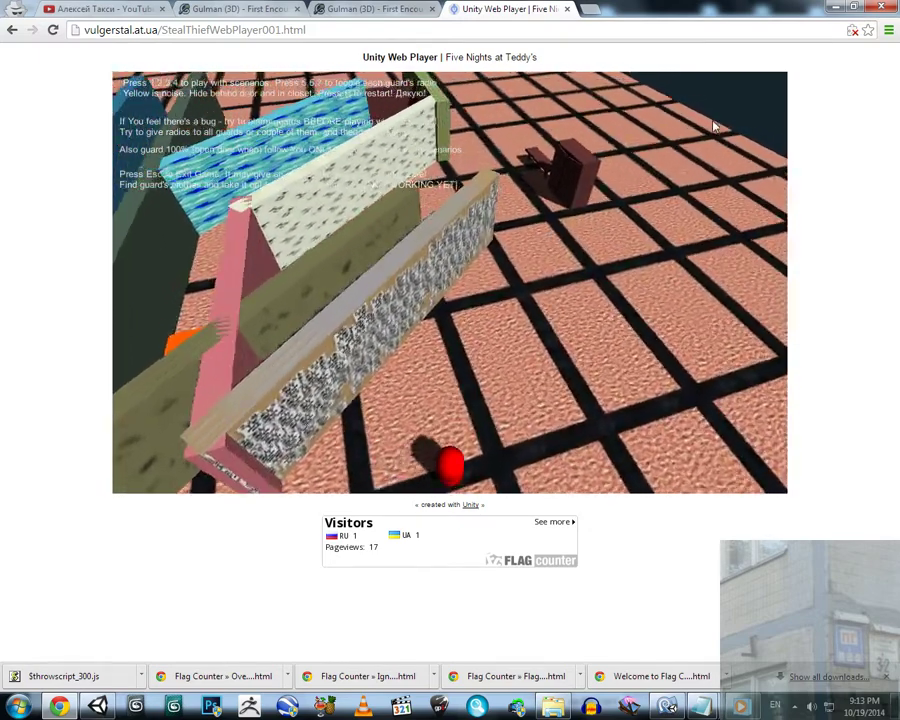
pyautogui.press('w')
pyautogui.press('d')
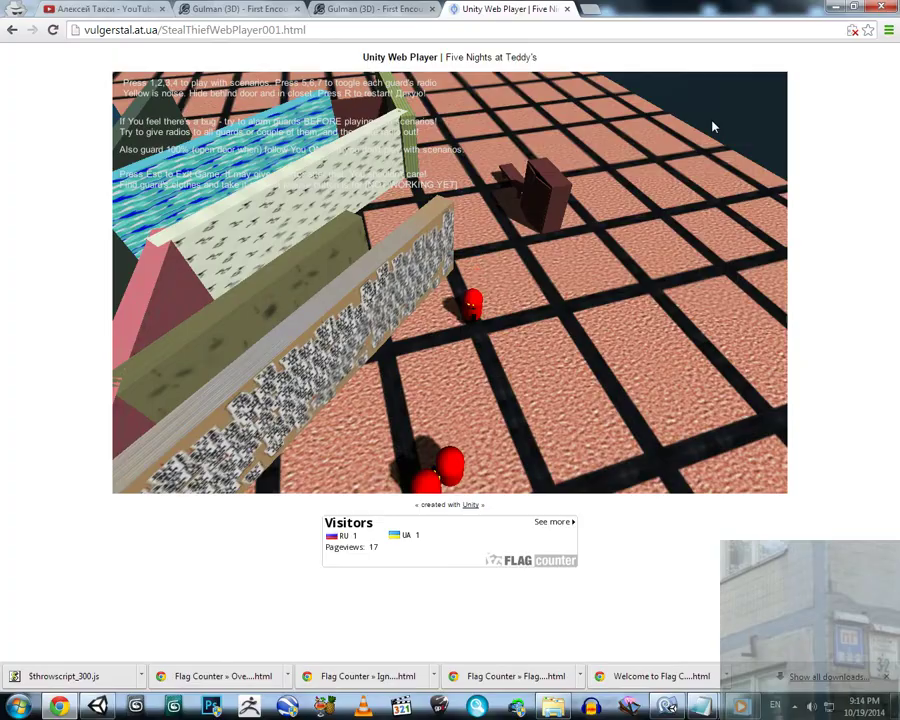
pyautogui.press('d')
pyautogui.press('w')
pyautogui.press('w')
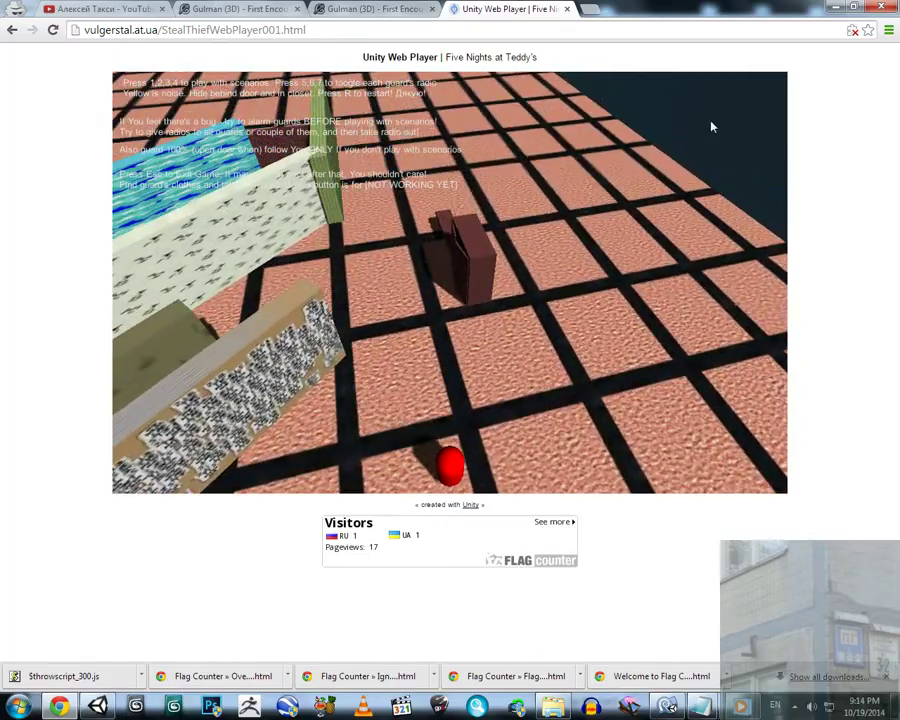
# Step: Go around the far end of the rainbow-striped wall and make a noise at the brown door
pyautogui.press('w')
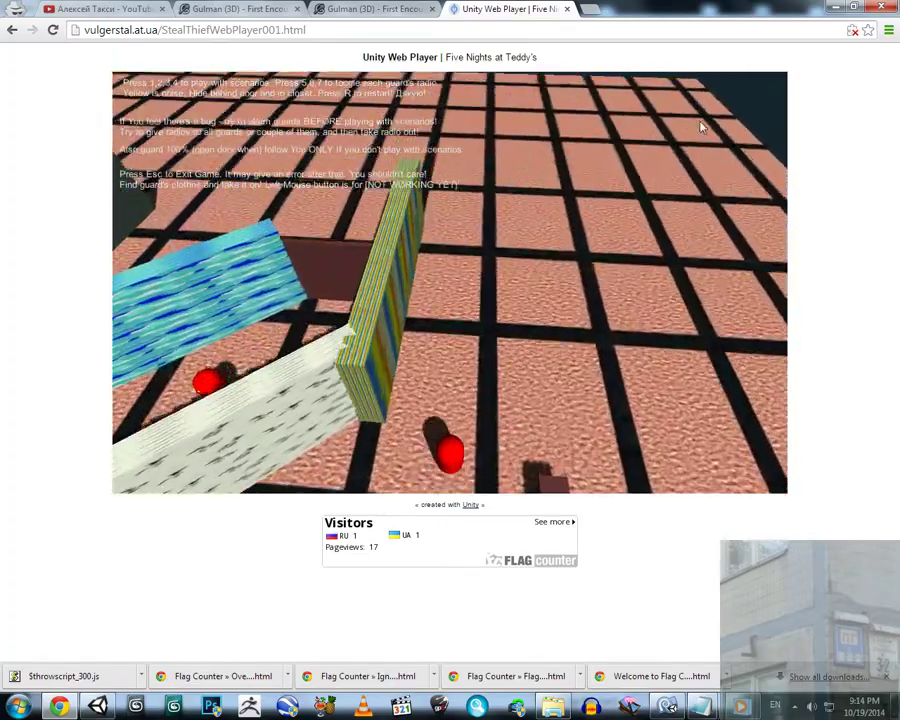
pyautogui.press('w')
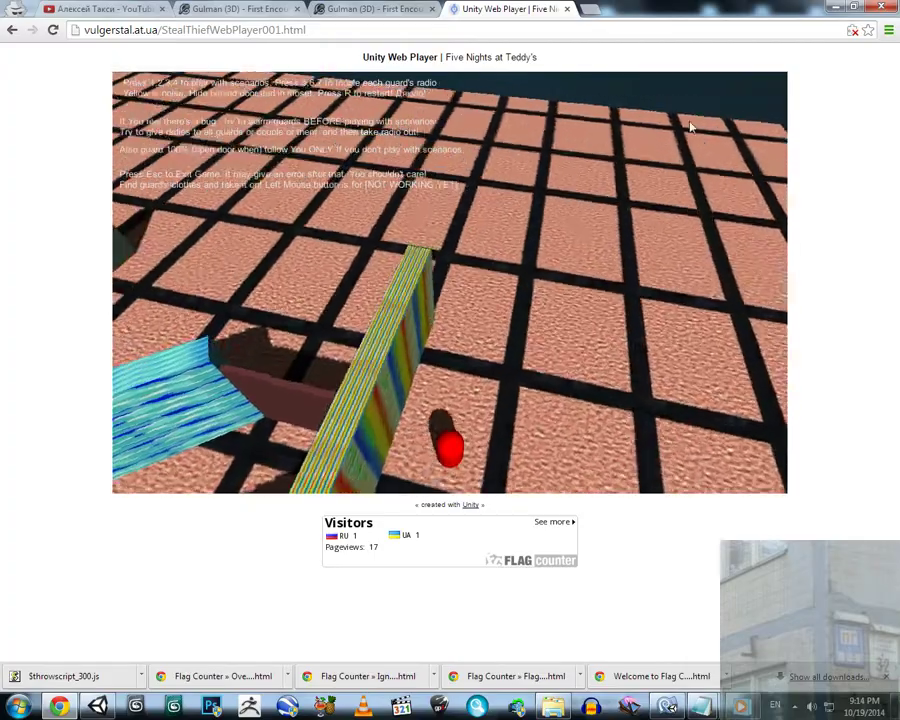
pyautogui.press('w')
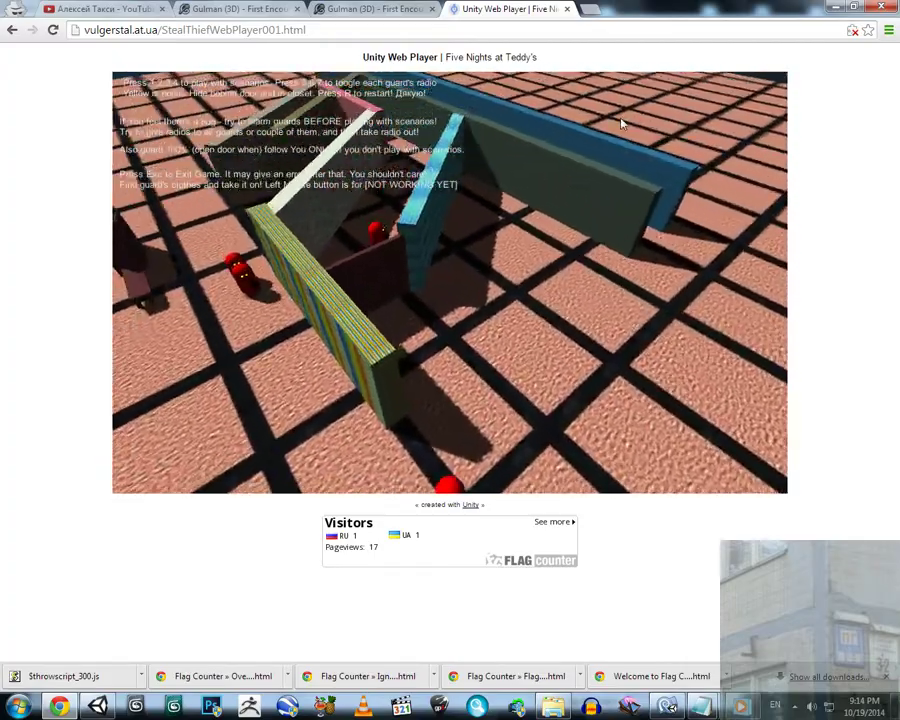
pyautogui.press('e')
pyautogui.press('s')
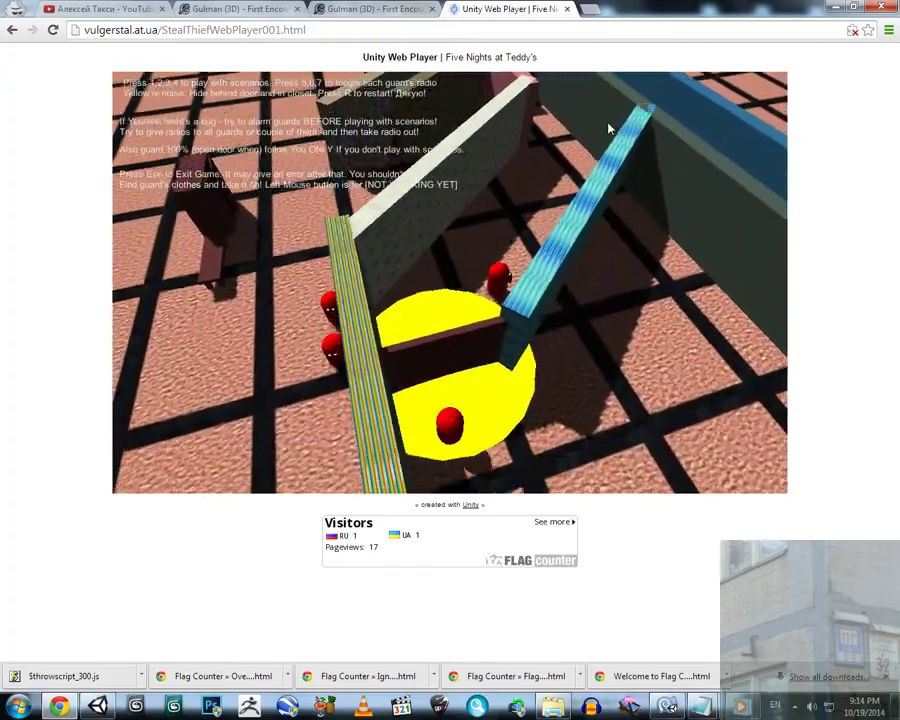
# Step: Leave the brown door and go through the corridor between the dark green and blue walls to its other end
pyautogui.press('w')
pyautogui.press('s')
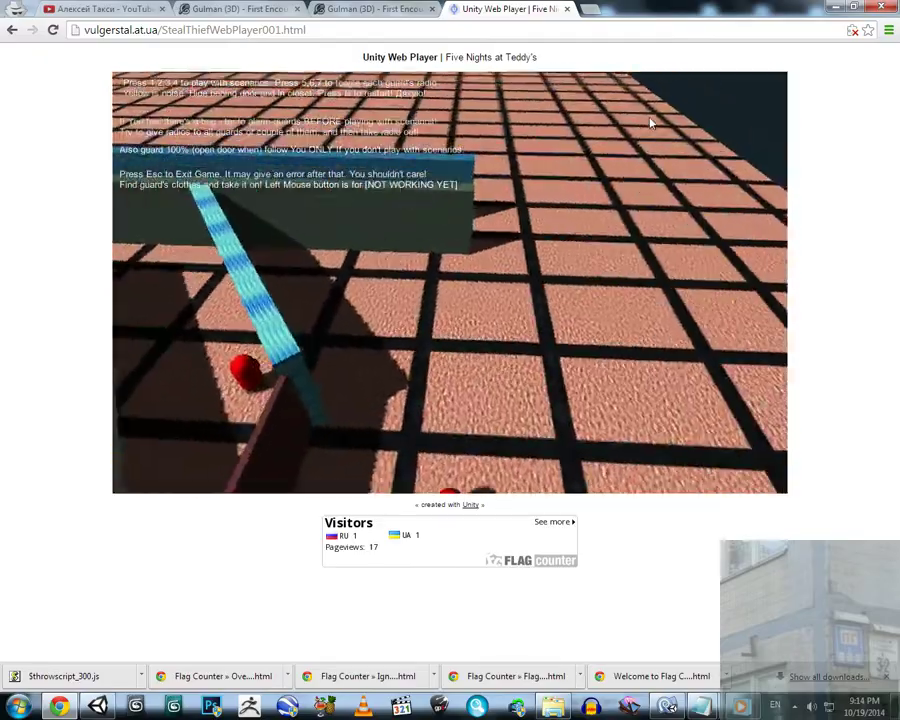
pyautogui.press('w')
pyautogui.press('w')
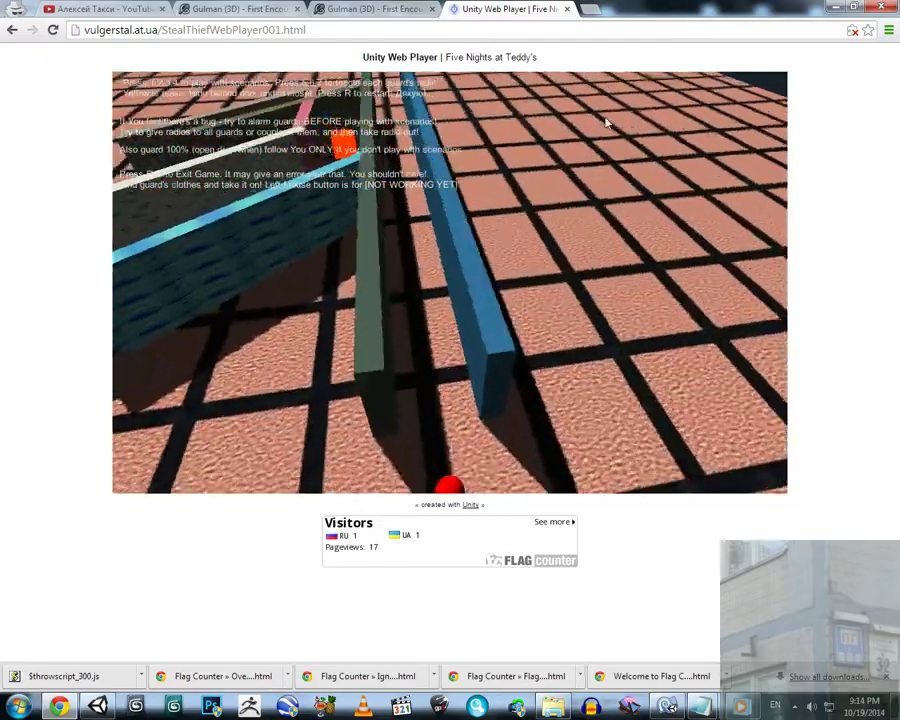
pyautogui.press('w')
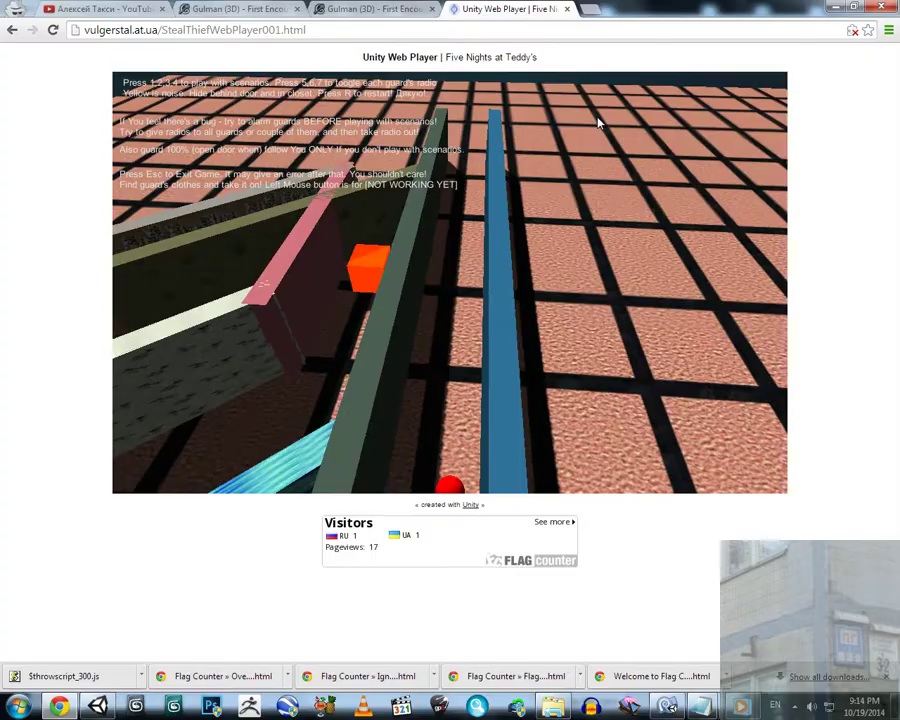
pyautogui.press('w')
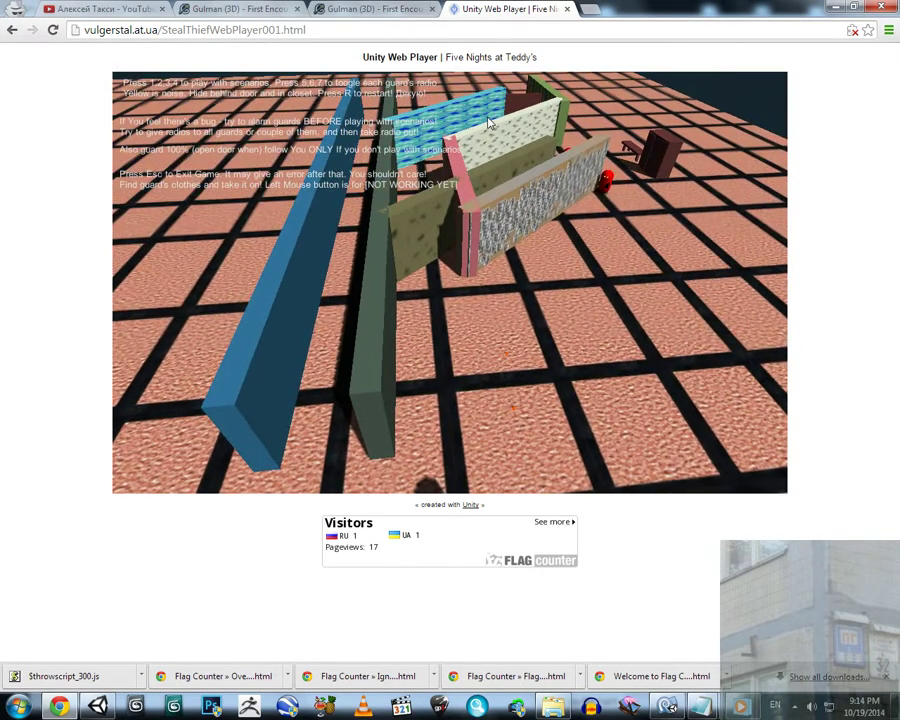
# Step: Follow the outer side of the blue wall to the end nearest the rainbow-striped wall
pyautogui.press('w')
pyautogui.press('a')
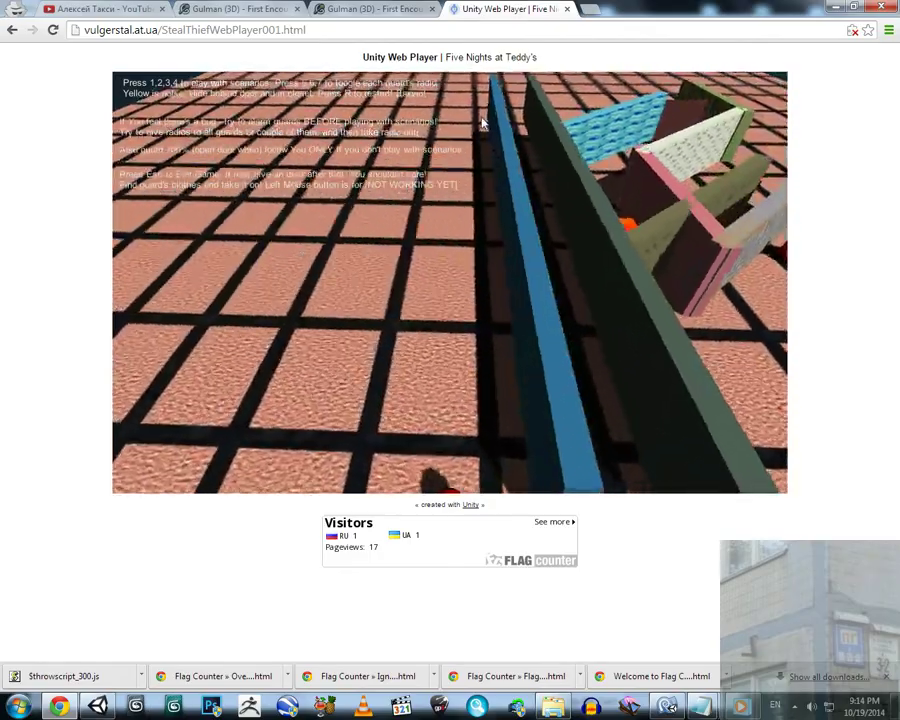
pyautogui.press('w')
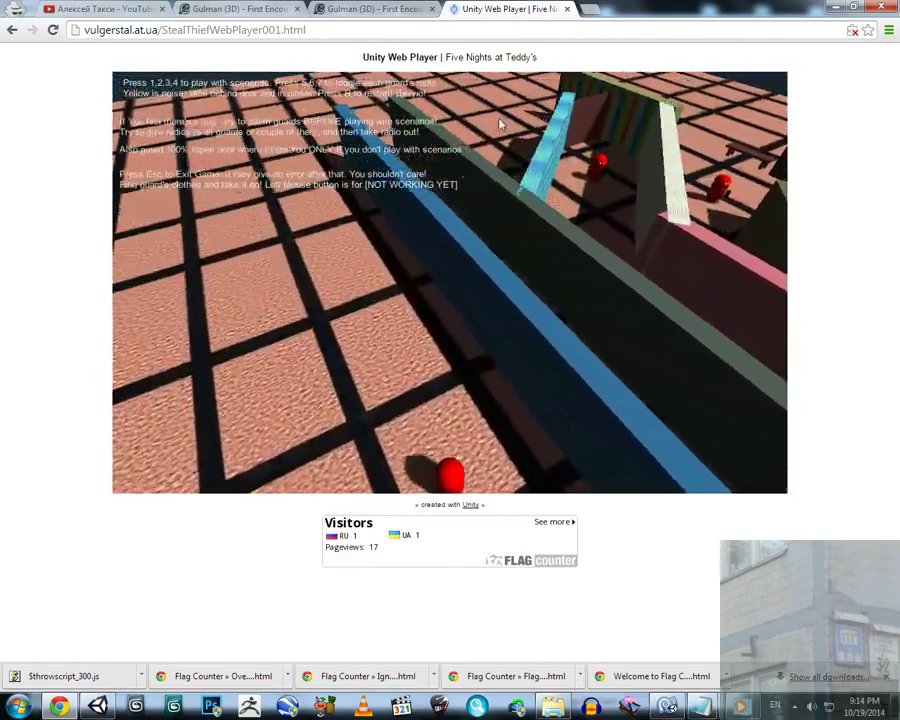
pyautogui.press('w')
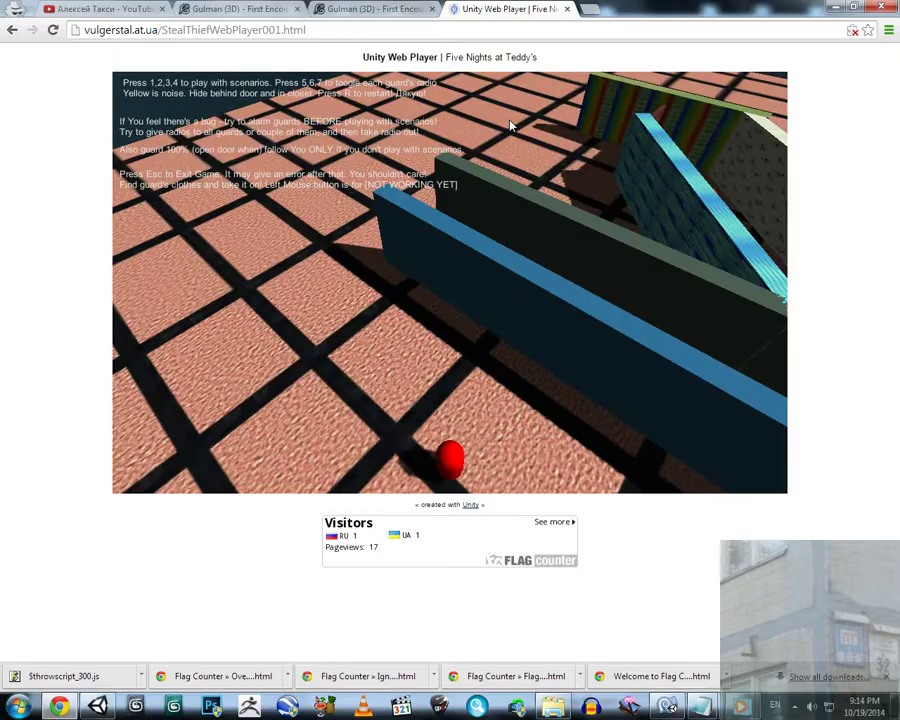
pyautogui.press('w')
pyautogui.press('a')
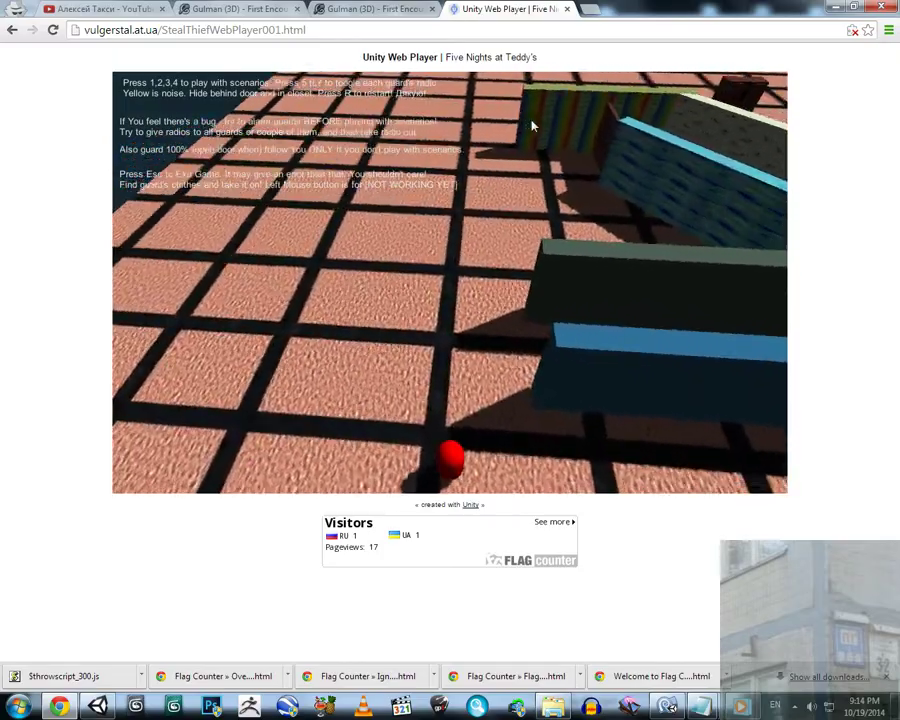
# Step: Round the end of the blue wall and enter the corridor beside the dark green wall again
pyautogui.press('w')
pyautogui.press('a')
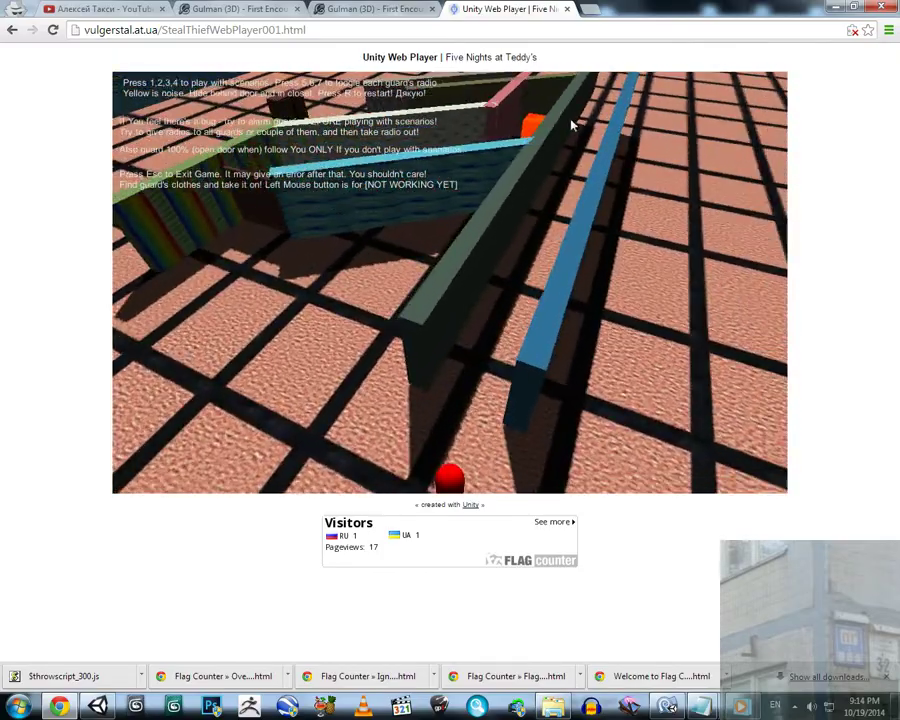
pyautogui.press('w')
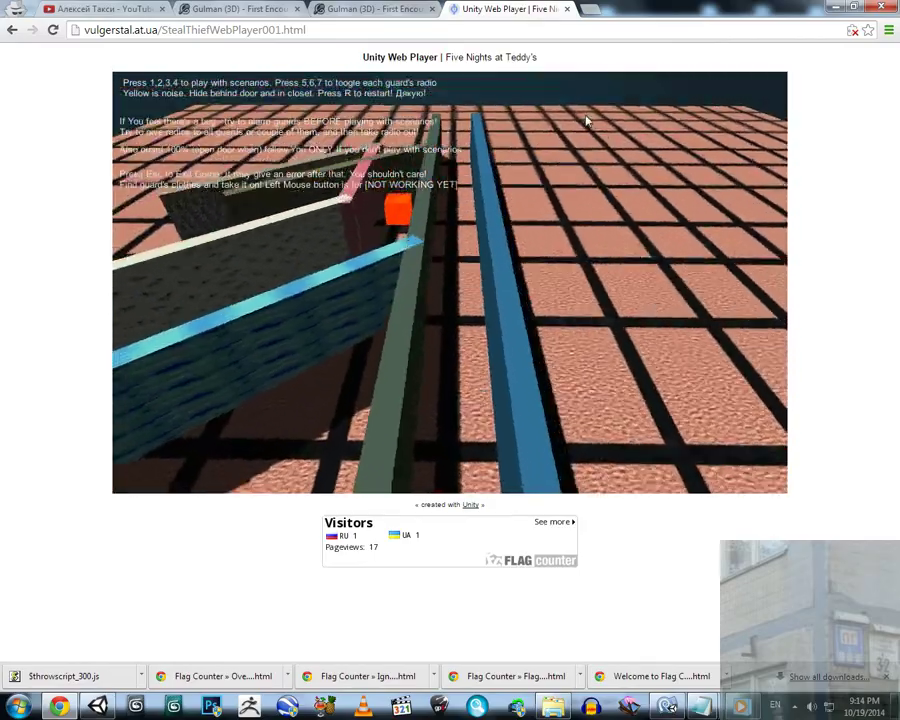
pyautogui.press('w')
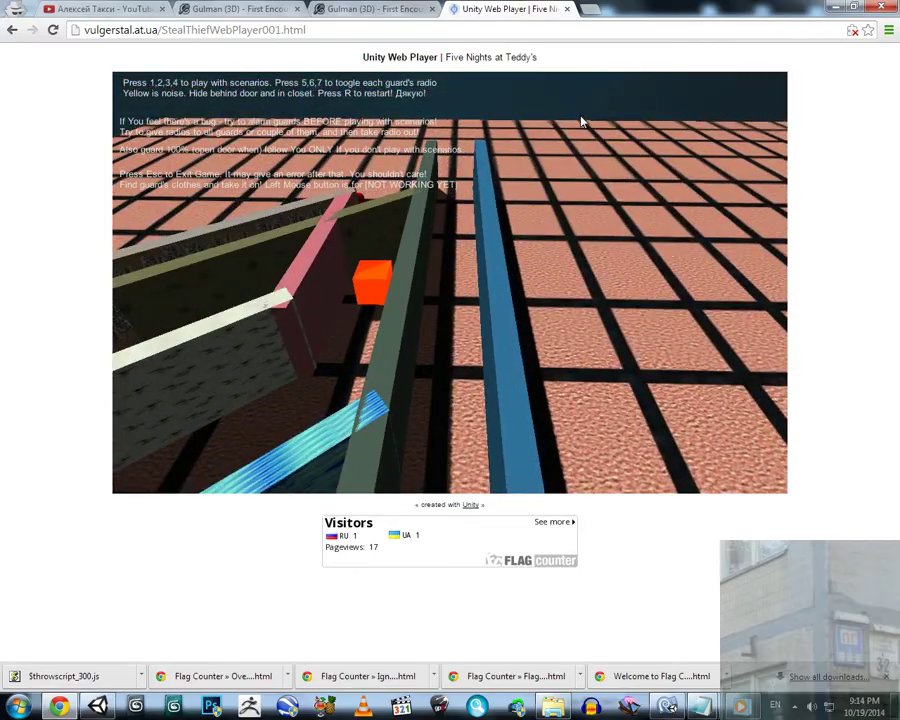
pyautogui.press('w')
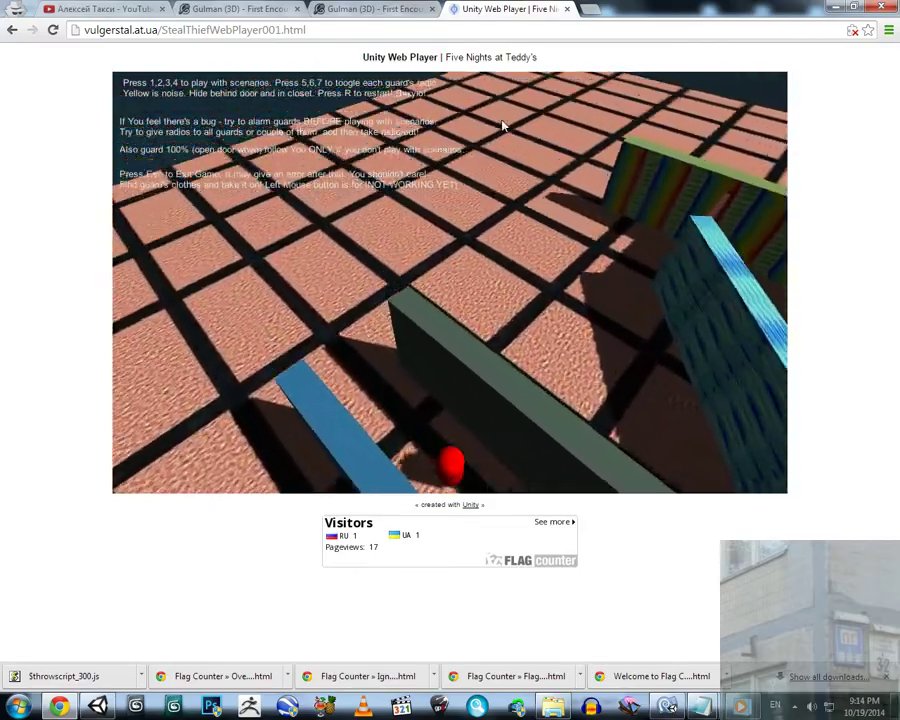
pyautogui.press('w')
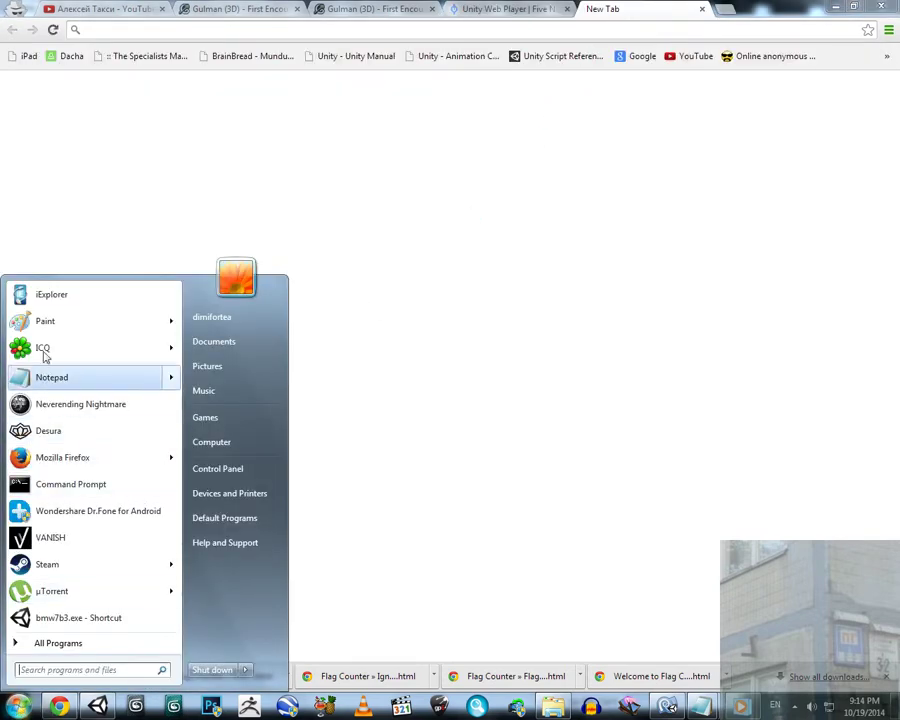
# Step: Open Paint and enlarge the blank canvas to 1261 × 795 px
pyautogui.click(44, 322)
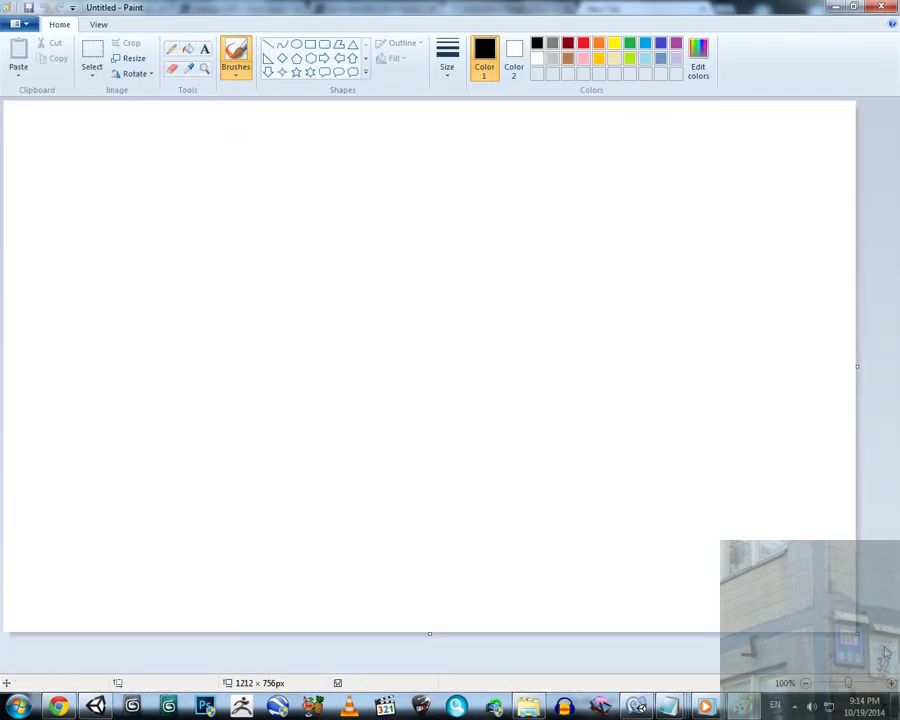
pyautogui.moveTo(858, 636); pyautogui.dragTo(892, 663)
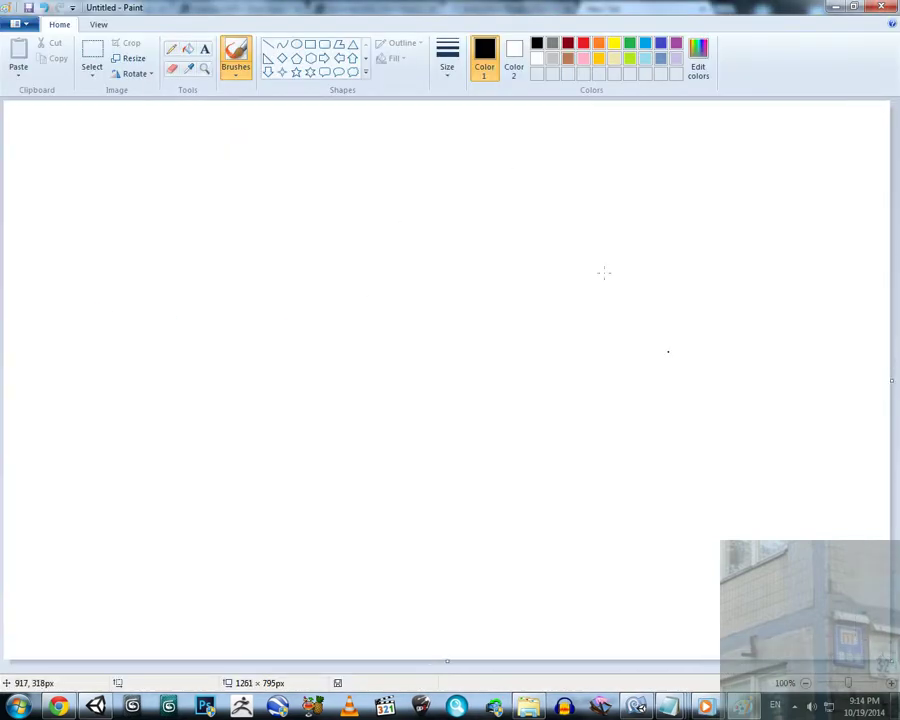
# Step: Draw a thick black horizontal line across the canvas, with a vertical line from its middle up to the canvas's upper edge
pyautogui.click(440, 60)
pyautogui.click(458, 183)
pyautogui.moveTo(6, 416)
pyautogui.mouseDown()
pyautogui.moveTo(414, 416)
pyautogui.moveTo(462, 250)
pyautogui.moveTo(457, 100)
pyautogui.mouseUp()
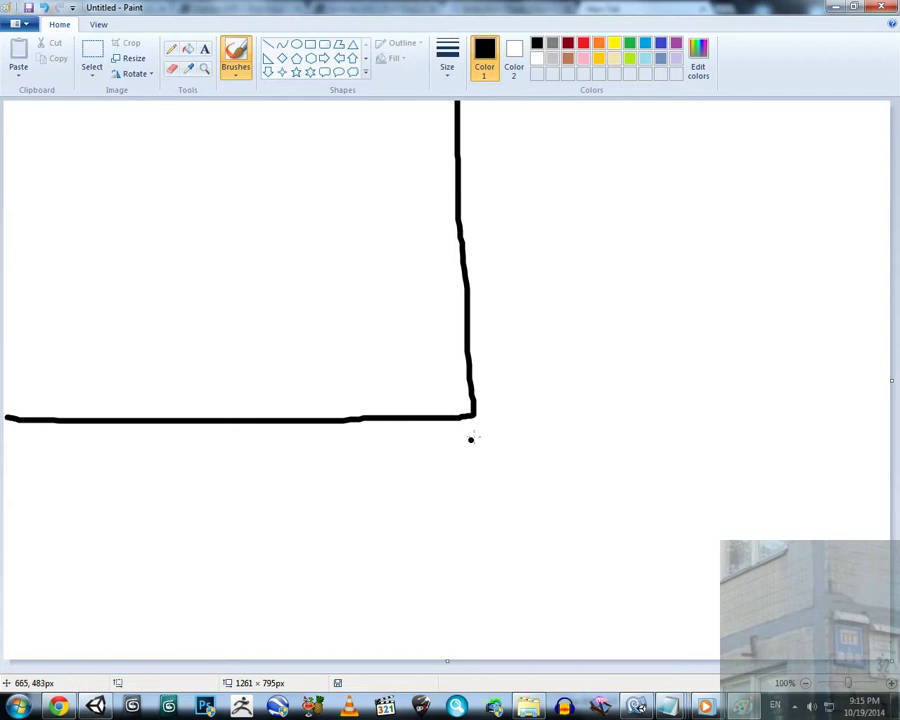
pyautogui.moveTo(474, 417); pyautogui.dragTo(893, 419)
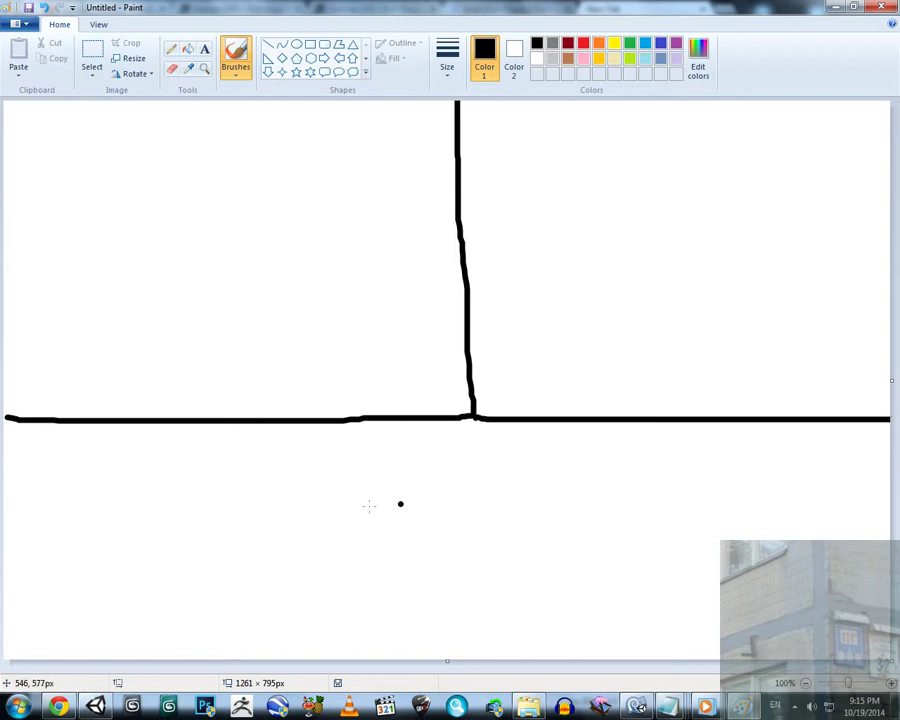
# Step: Add the text labels "#1" and "#2" below the horizontal line, one under each area
pyautogui.click(204, 52)
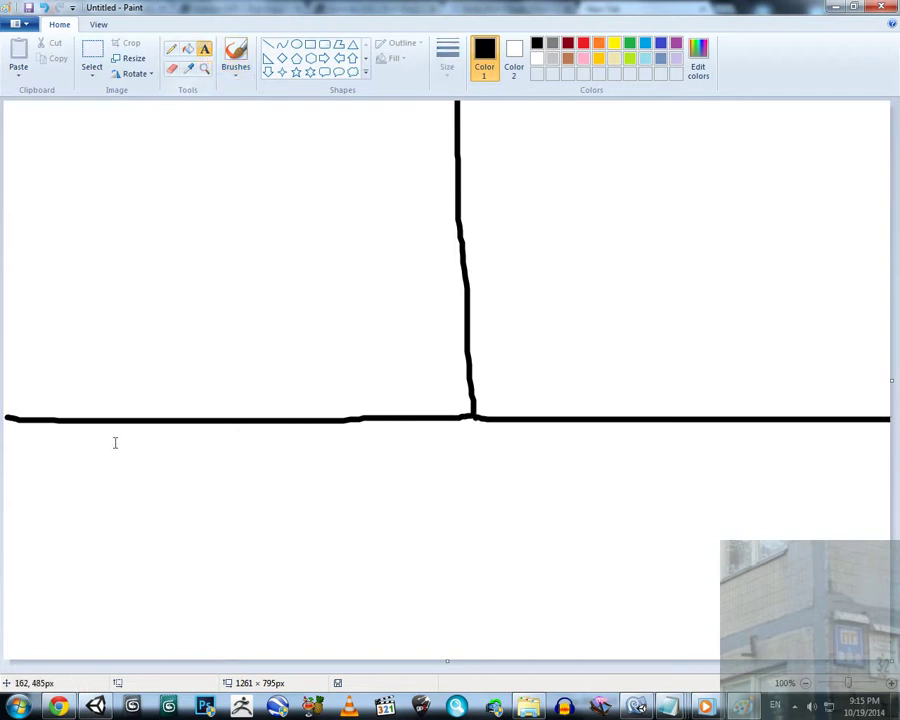
pyautogui.moveTo(112, 443); pyautogui.dragTo(823, 537)
pyautogui.write('e')
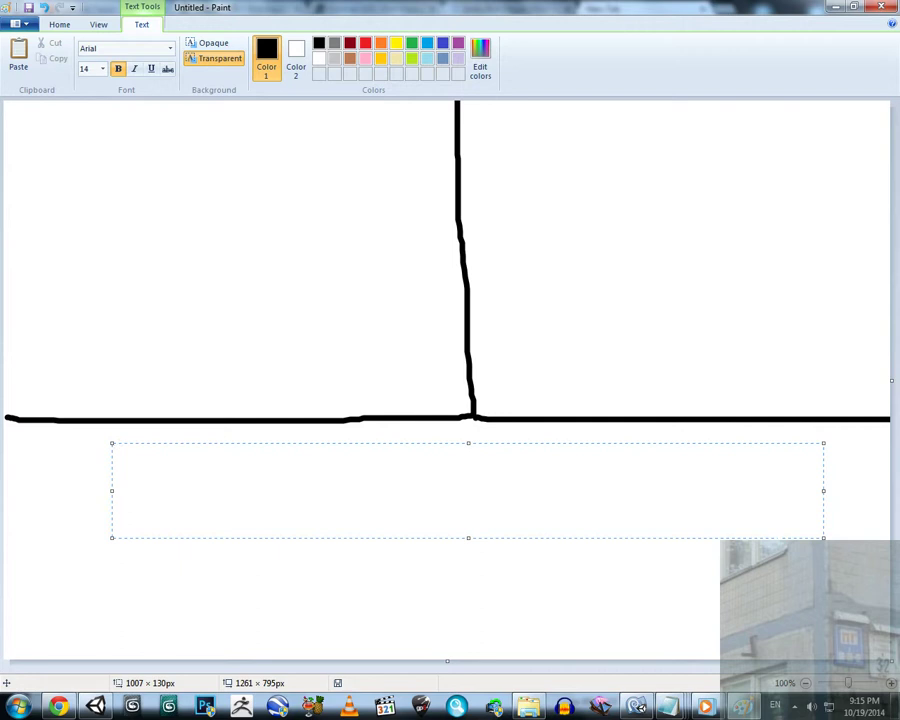
pyautogui.write('#1                                             #2')
pyautogui.click(578, 382)
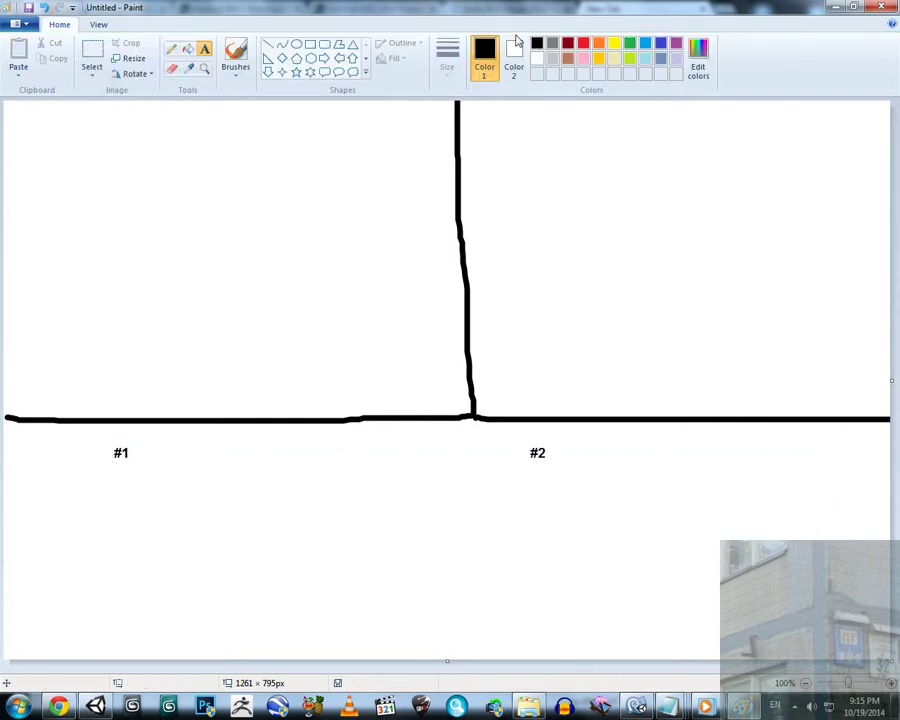
# Step: Brush a thick black rectangular room outline in each of the two areas, leaving a gap in its upper side
pyautogui.click(236, 56)
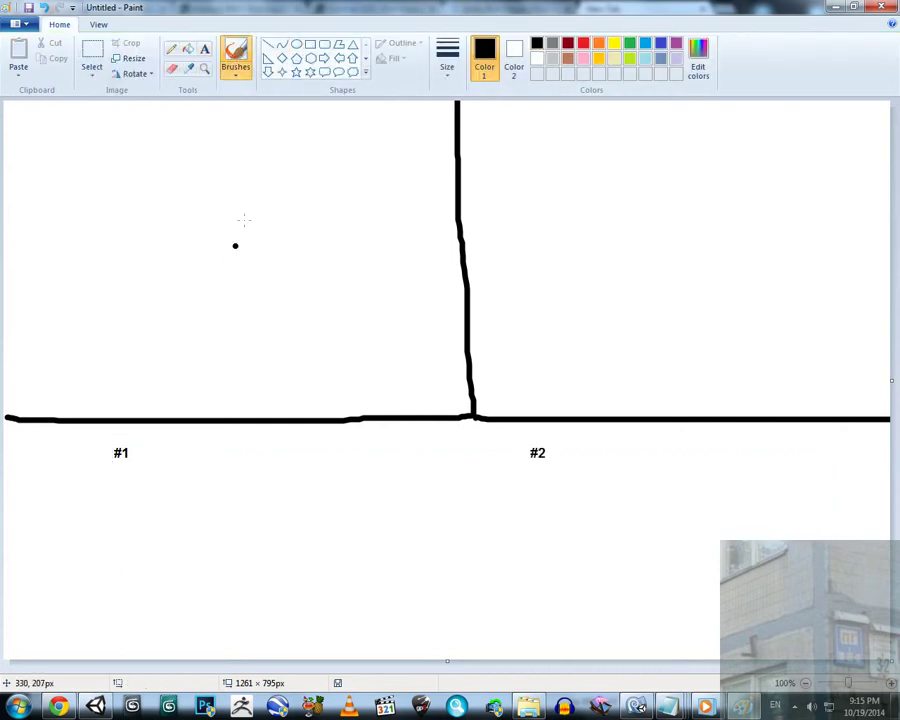
pyautogui.moveTo(253, 159)
pyautogui.mouseDown()
pyautogui.moveTo(269, 301)
pyautogui.moveTo(410, 235)
pyautogui.moveTo(370, 168)
pyautogui.mouseUp()
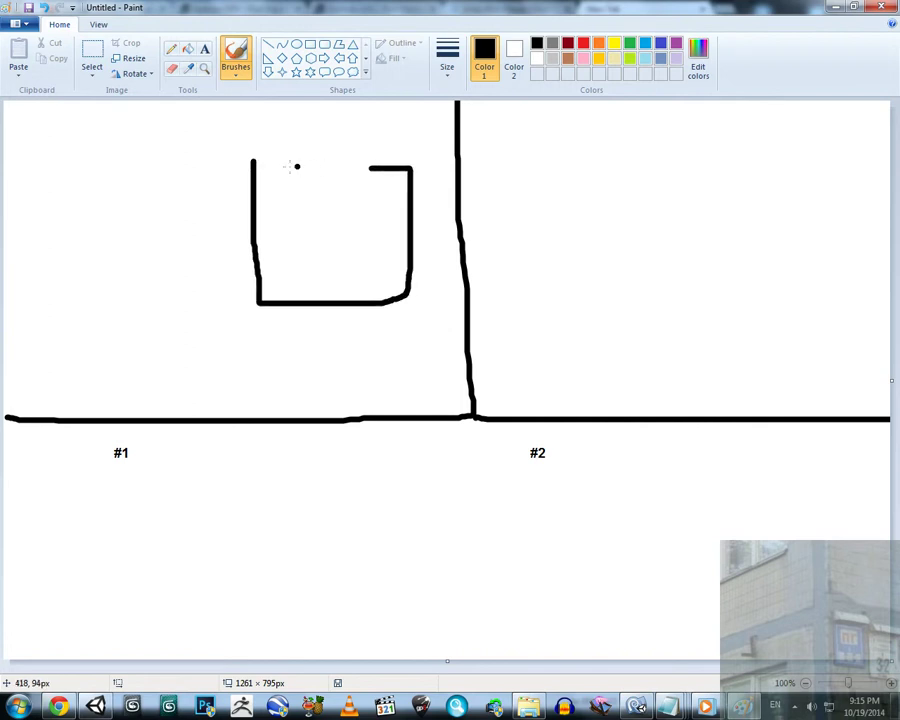
pyautogui.moveTo(253, 160); pyautogui.dragTo(291, 161)
pyautogui.moveTo(740, 182)
pyautogui.mouseDown()
pyautogui.moveTo(680, 197)
pyautogui.moveTo(763, 287)
pyautogui.moveTo(848, 249)
pyautogui.moveTo(770, 180)
pyautogui.mouseUp()
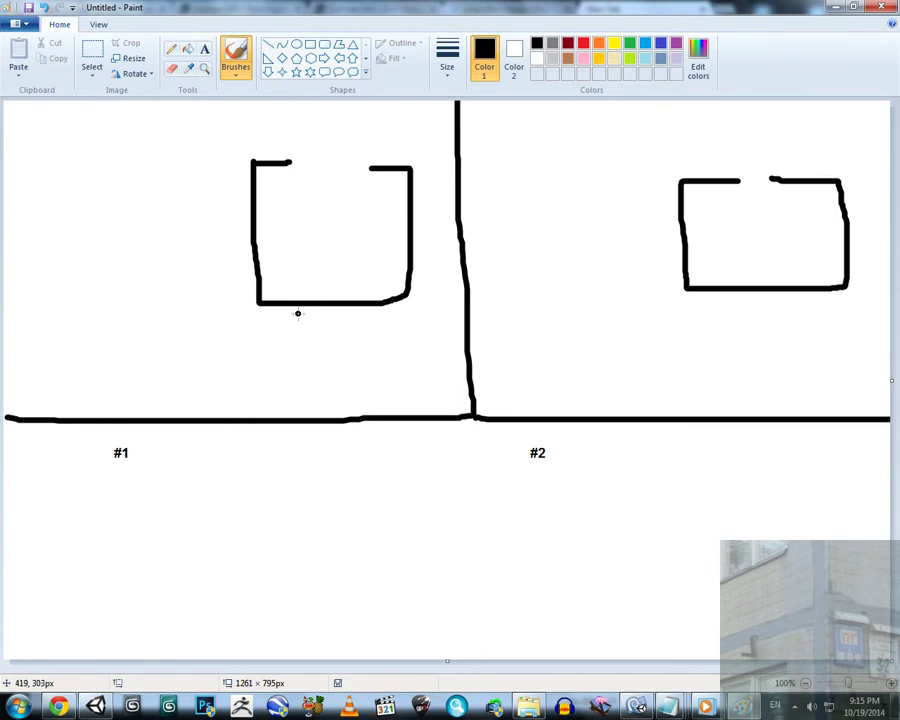
# Step: Paint four short blue strokes near the canvas's upper edge in area #1 and two blue diagonals beside its room
pyautogui.click(645, 42)
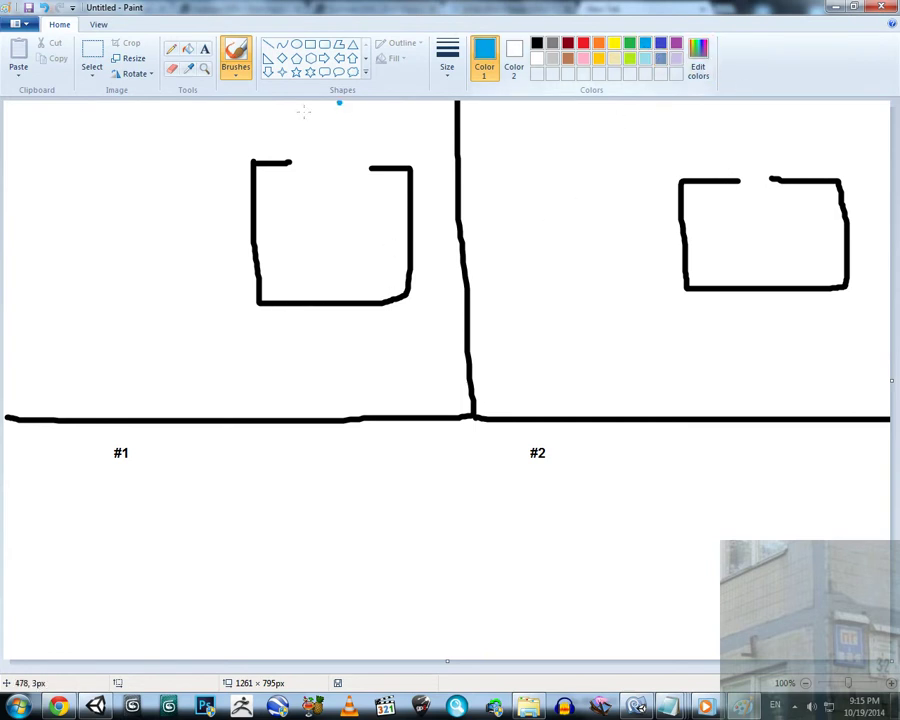
pyautogui.moveTo(152, 111)
pyautogui.mouseDown()
pyautogui.moveTo(155, 146)
pyautogui.moveTo(215, 132)
pyautogui.mouseUp()
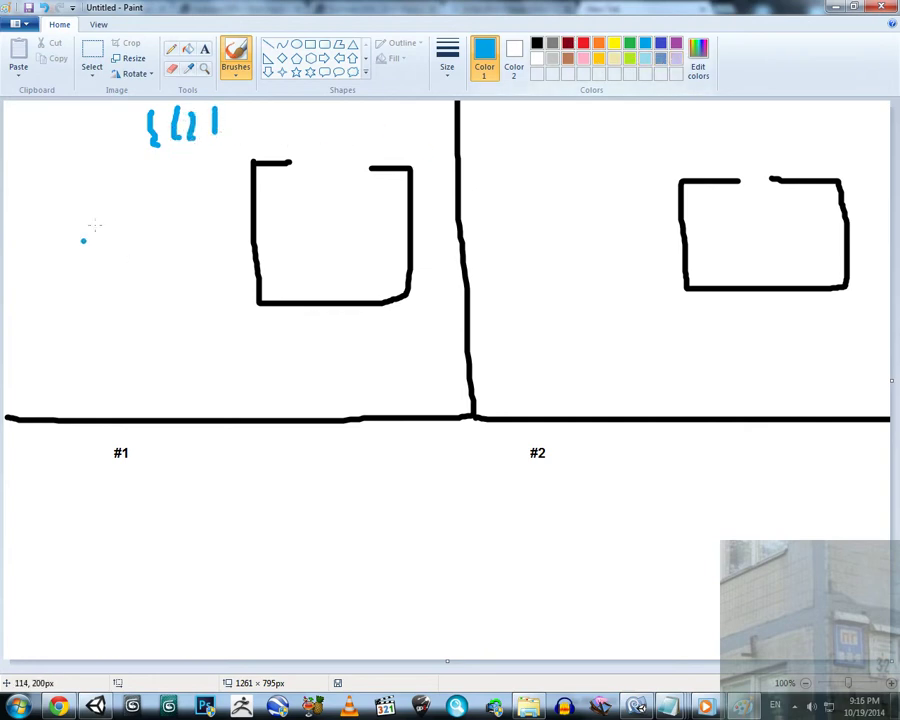
pyautogui.moveTo(58, 292); pyautogui.dragTo(145, 192)
pyautogui.moveTo(202, 196); pyautogui.dragTo(127, 282)
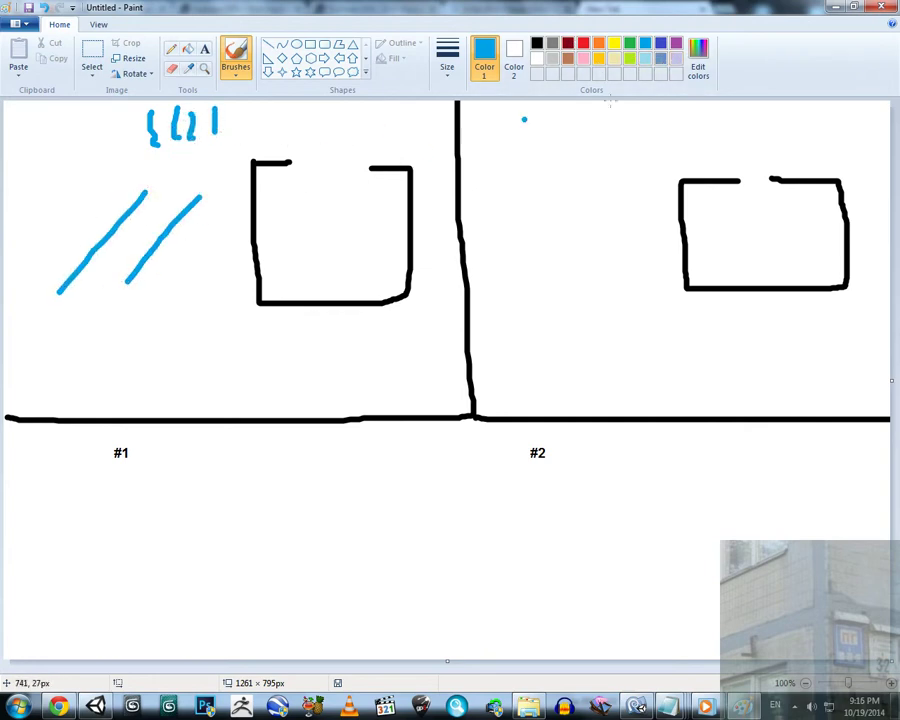
# Step: Undo the two blue diagonals and paint seven lavender slanted strokes beside and below the room in area #1
pyautogui.click(676, 58)
pyautogui.hotkey('ctrl', 'z')
pyautogui.hotkey('ctrl', 'z')
pyautogui.moveTo(162, 196); pyautogui.dragTo(30, 345)
pyautogui.moveTo(184, 238); pyautogui.dragTo(100, 365)
pyautogui.moveTo(234, 270); pyautogui.dragTo(173, 357)
pyautogui.moveTo(248, 332); pyautogui.dragTo(227, 372)
pyautogui.moveTo(314, 343); pyautogui.dragTo(292, 375)
pyautogui.moveTo(383, 331)
pyautogui.mouseDown()
pyautogui.moveTo(363, 372)
pyautogui.moveTo(397, 372)
pyautogui.mouseUp()
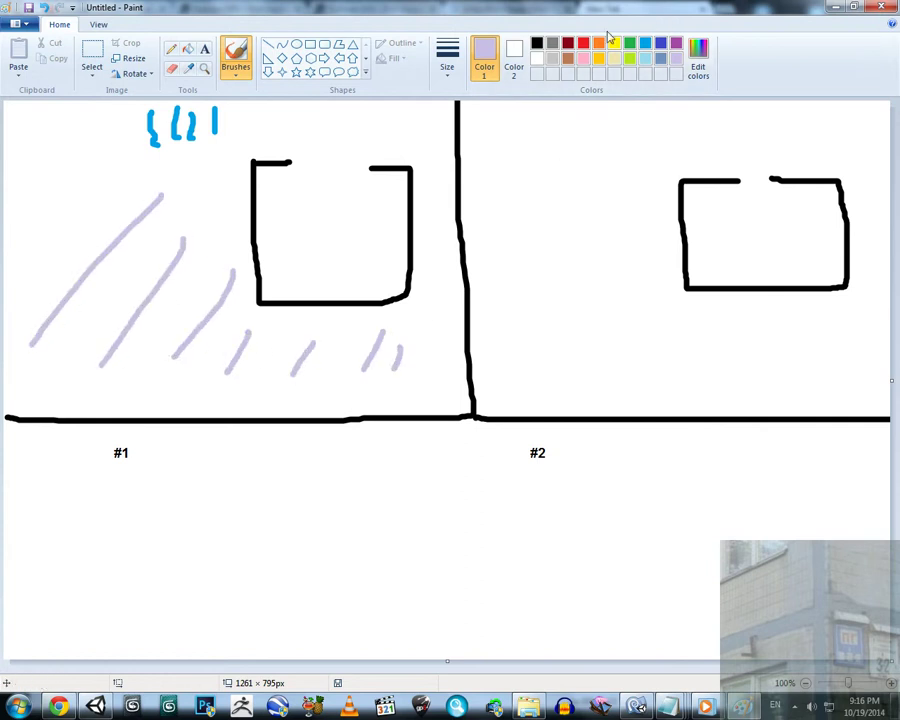
# Step: Place five red dots around the outside of the room in area #1, three beside it and two below
pyautogui.click(585, 45)
pyautogui.click(200, 189)
pyautogui.click(200, 248)
pyautogui.click(197, 329)
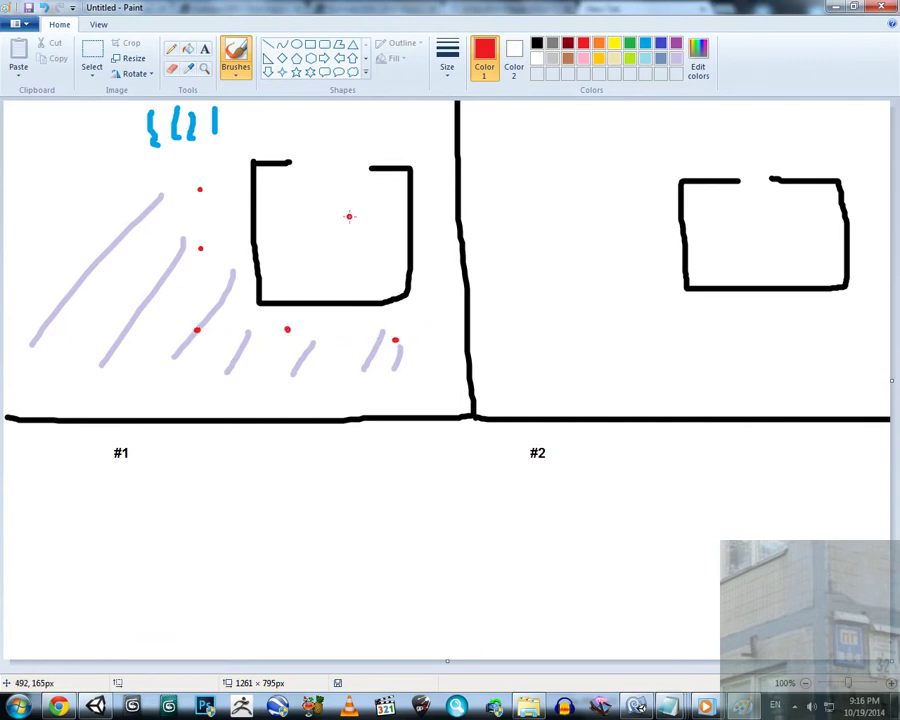
pyautogui.click(645, 43)
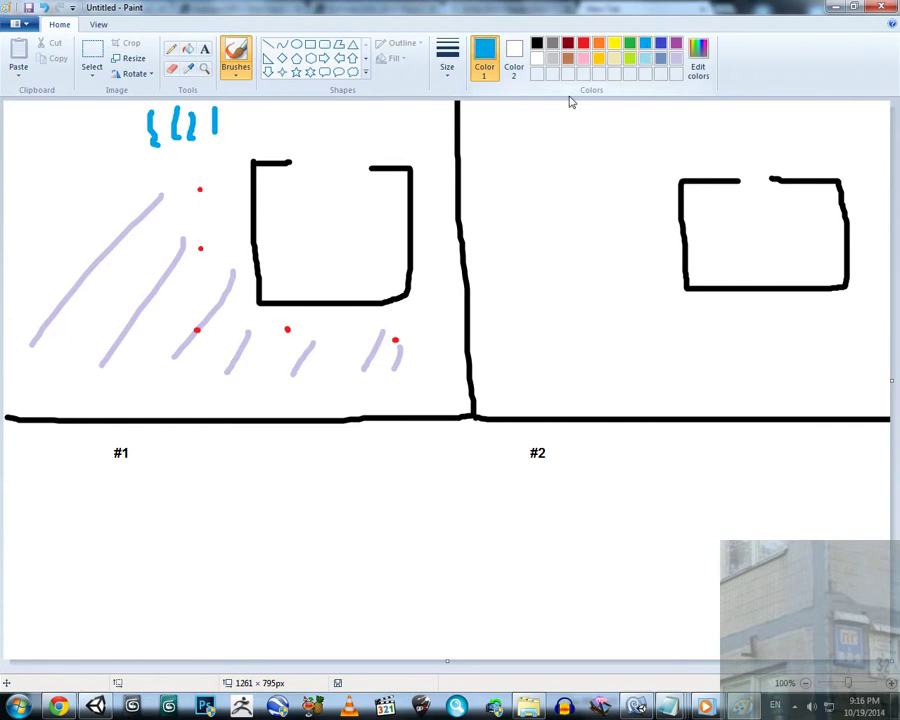
pyautogui.click(340, 291)
pyautogui.hotkey('ctrl', 'z')
# Step: Paint a filled dark red blob near the lower wall of room #1 and black inner walls that leave a gap above it
pyautogui.click(568, 43)
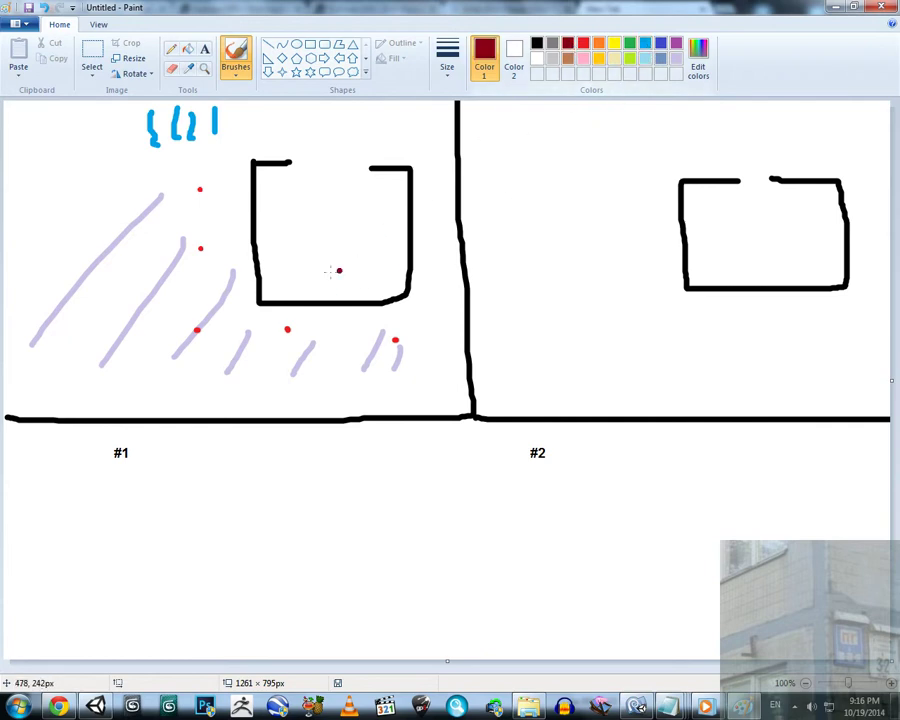
pyautogui.moveTo(323, 275)
pyautogui.mouseDown()
pyautogui.moveTo(335, 291)
pyautogui.moveTo(339, 282)
pyautogui.mouseUp()
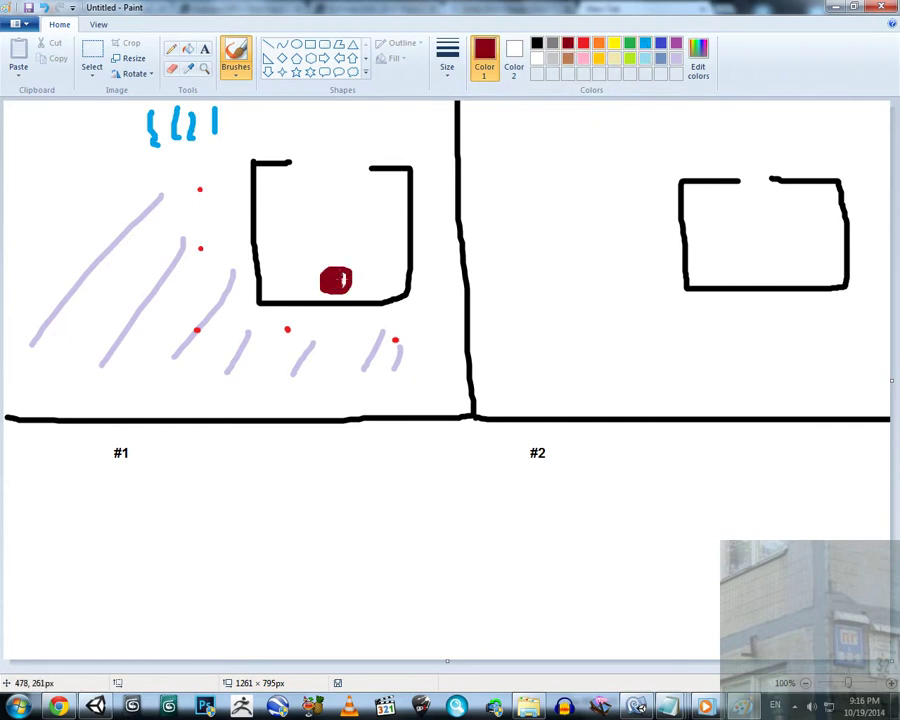
pyautogui.click(536, 43)
pyautogui.click(366, 292)
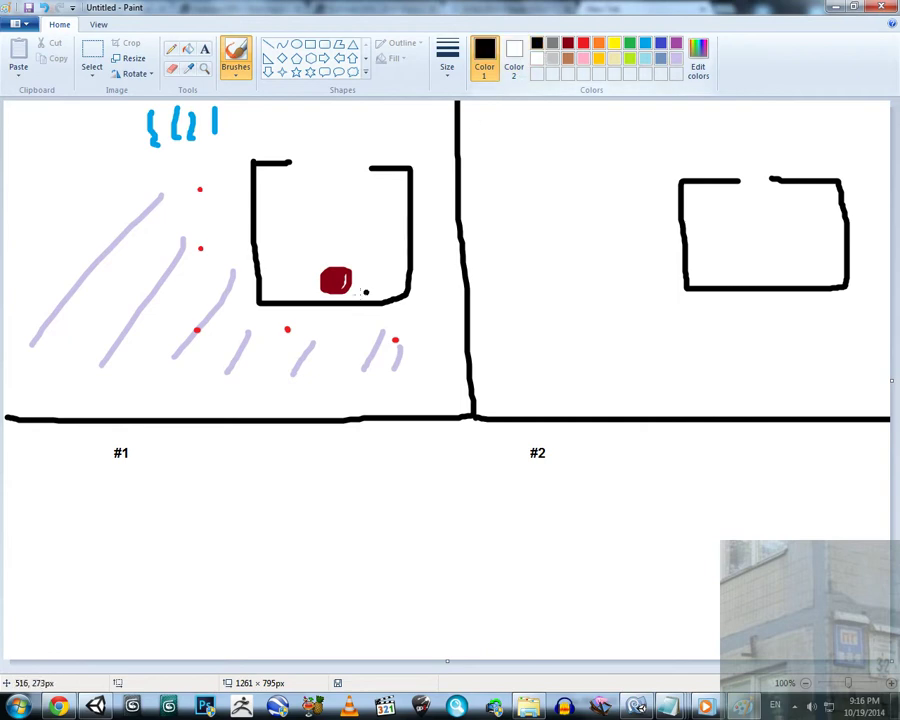
pyautogui.moveTo(270, 207)
pyautogui.mouseDown()
pyautogui.moveTo(371, 202)
pyautogui.moveTo(283, 276)
pyautogui.moveTo(287, 262)
pyautogui.moveTo(305, 262)
pyautogui.mouseUp()
pyautogui.moveTo(370, 268)
pyautogui.mouseDown()
pyautogui.moveTo(384, 223)
pyautogui.moveTo(374, 184)
pyautogui.moveTo(375, 203)
pyautogui.mouseUp()
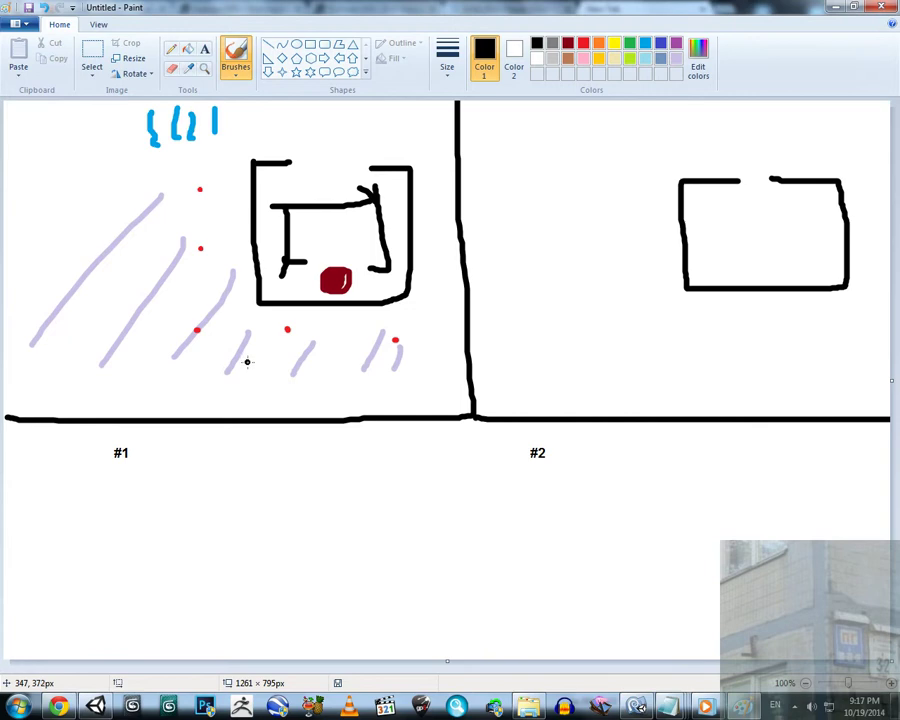
# Step: Place orange dots all along the passage between the inner and outer walls of room #1
pyautogui.click(603, 47)
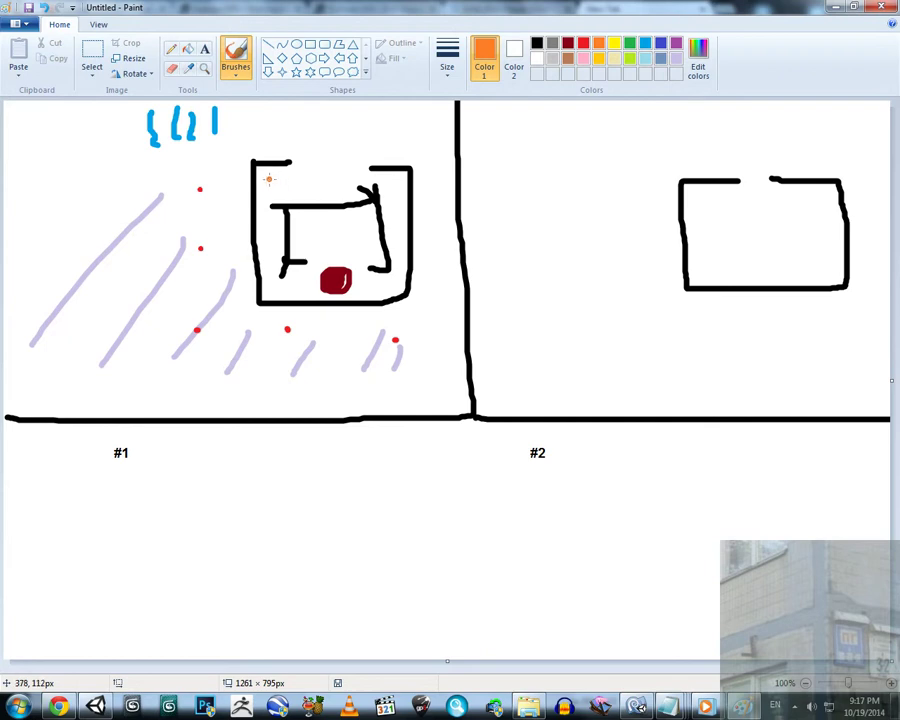
pyautogui.click(396, 180)
pyautogui.click(396, 227)
pyautogui.click(300, 289)
pyautogui.click(272, 289)
pyautogui.click(275, 228)
pyautogui.click(337, 179)
# Step: Paint a gold sun with rays in the upper part of area #2, near the vertical divider
pyautogui.click(536, 43)
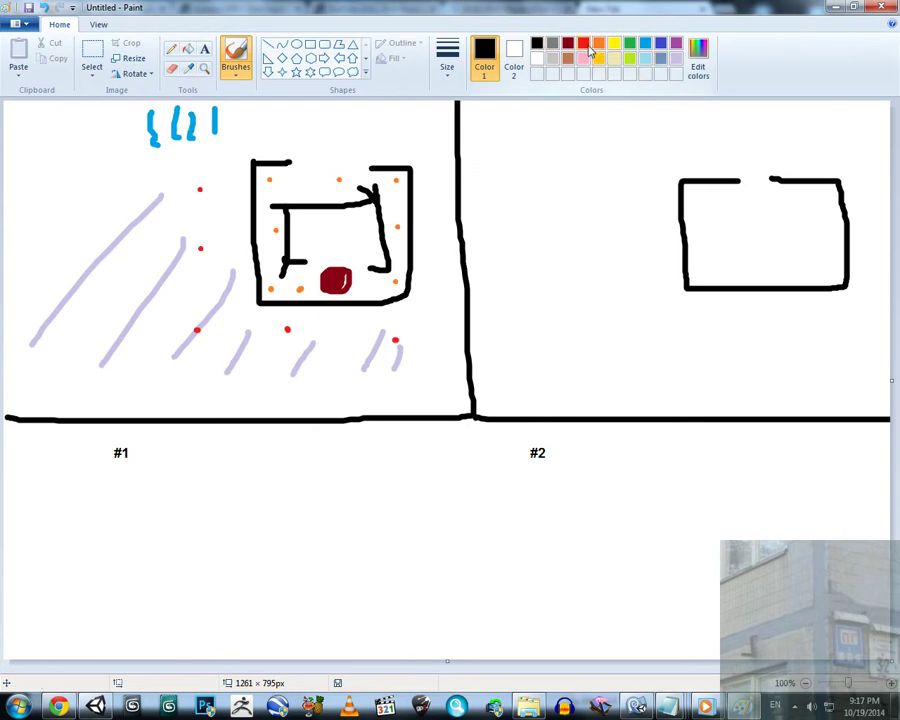
pyautogui.click(583, 43)
pyautogui.click(536, 43)
pyautogui.click(598, 58)
pyautogui.moveTo(560, 146)
pyautogui.mouseDown()
pyautogui.moveTo(572, 128)
pyautogui.moveTo(523, 177)
pyautogui.moveTo(590, 154)
pyautogui.moveTo(598, 122)
pyautogui.moveTo(570, 105)
pyautogui.moveTo(520, 121)
pyautogui.moveTo(512, 148)
pyautogui.mouseUp()
pyautogui.click(536, 43)
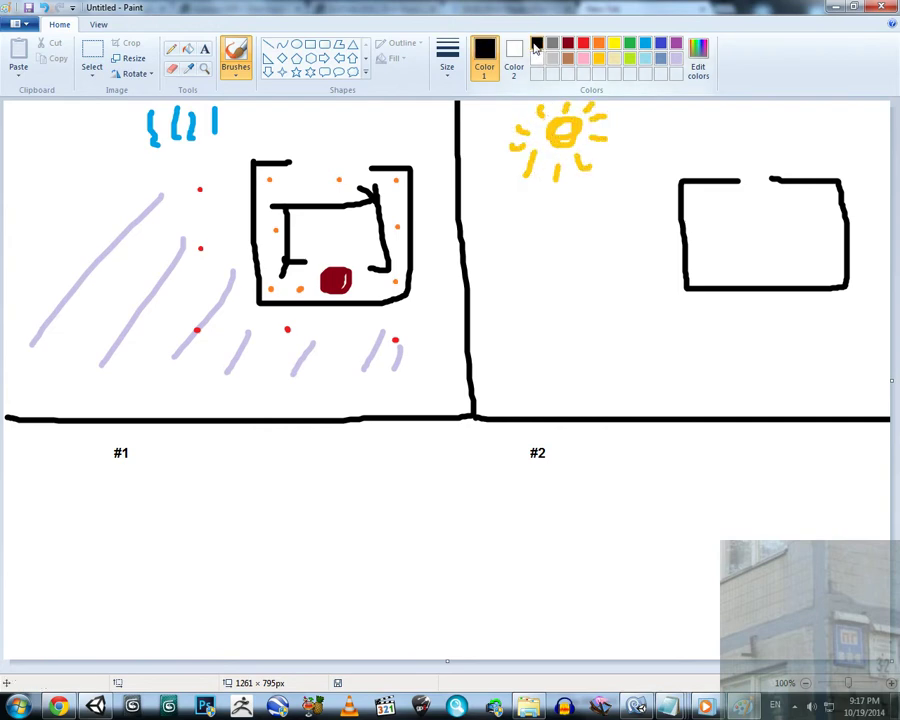
pyautogui.click(524, 230)
pyautogui.hotkey('ctrl', 'z')
pyautogui.click(238, 254)
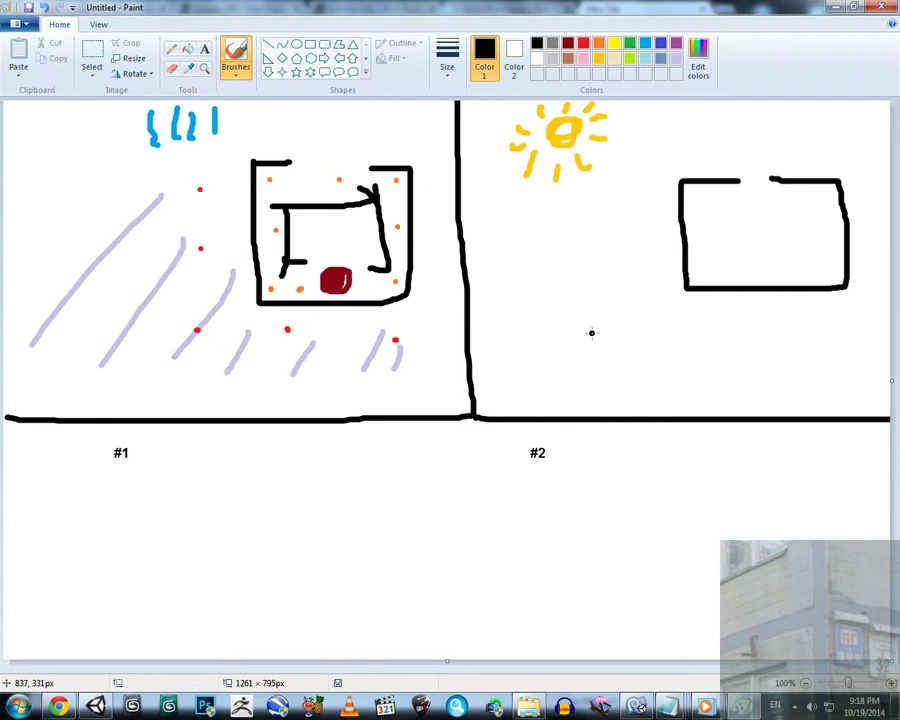
# Step: Place five red dots outside the room in area #2, along its side facing the divider and below it
pyautogui.click(599, 43)
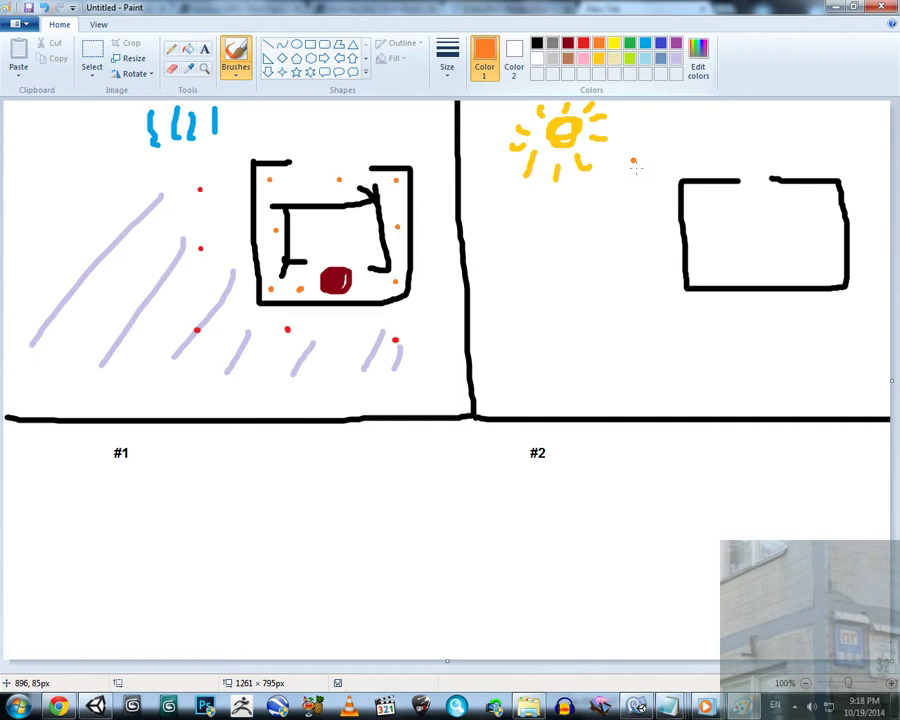
pyautogui.click(583, 43)
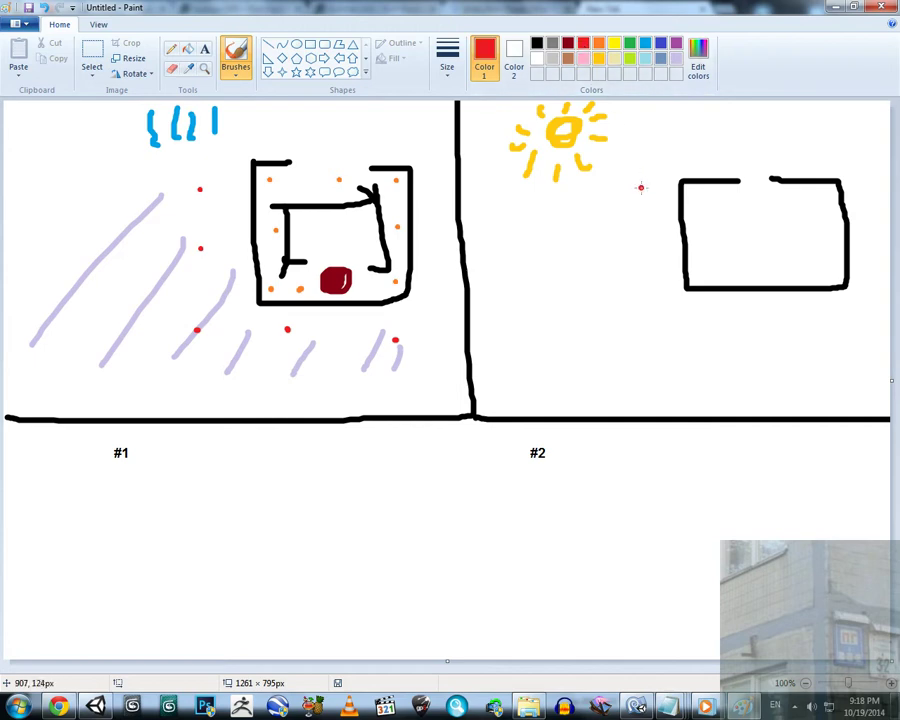
pyautogui.click(641, 187)
pyautogui.click(638, 276)
pyautogui.click(643, 345)
pyautogui.click(743, 345)
# Step: Place seven orange dots inside the room in area #2, along its side walls and lower wall
pyautogui.click(599, 43)
pyautogui.click(694, 197)
pyautogui.click(698, 234)
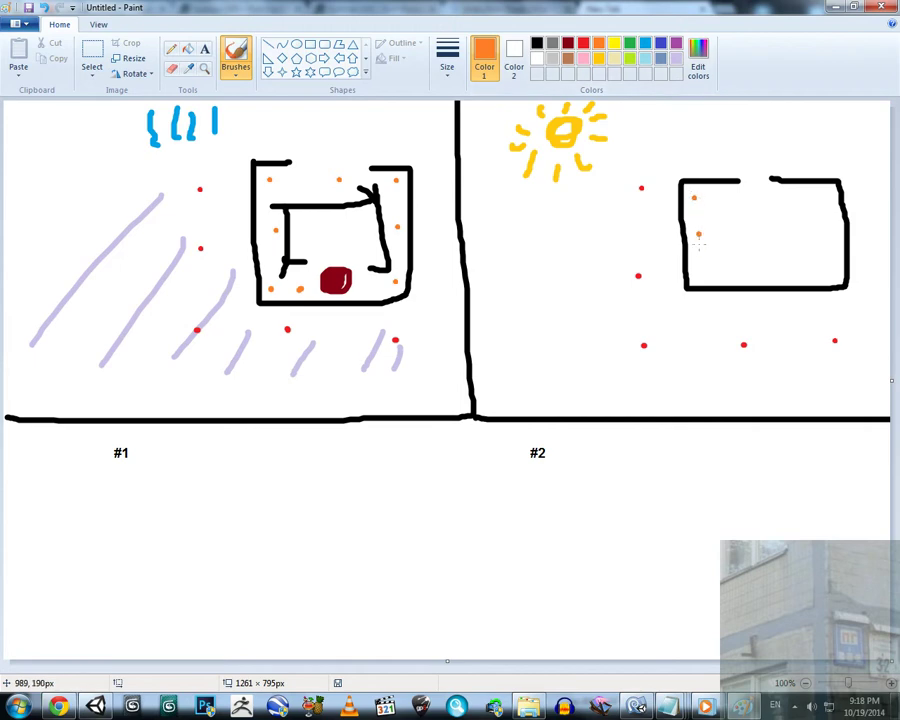
pyautogui.click(698, 277)
pyautogui.click(725, 277)
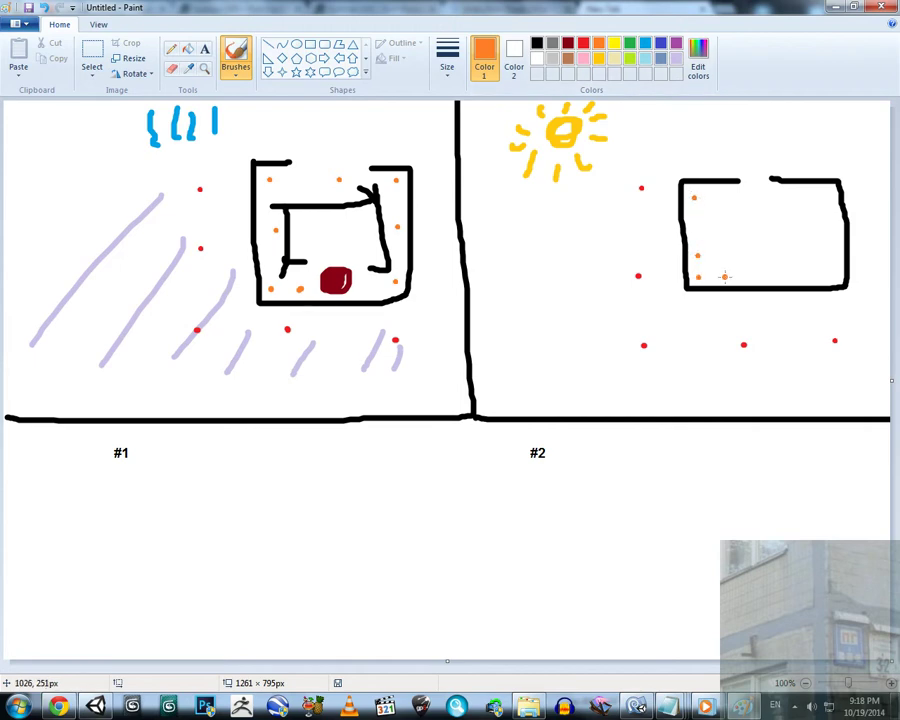
pyautogui.click(818, 270)
pyautogui.click(820, 236)
pyautogui.click(818, 204)
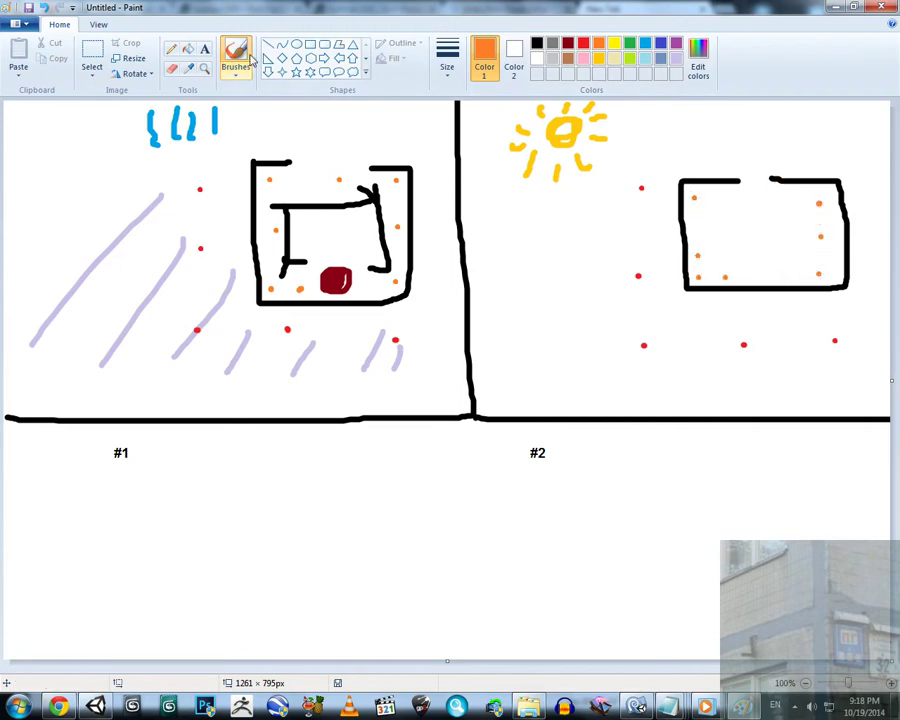
pyautogui.click(204, 48)
pyautogui.moveTo(177, 482); pyautogui.dragTo(752, 620)
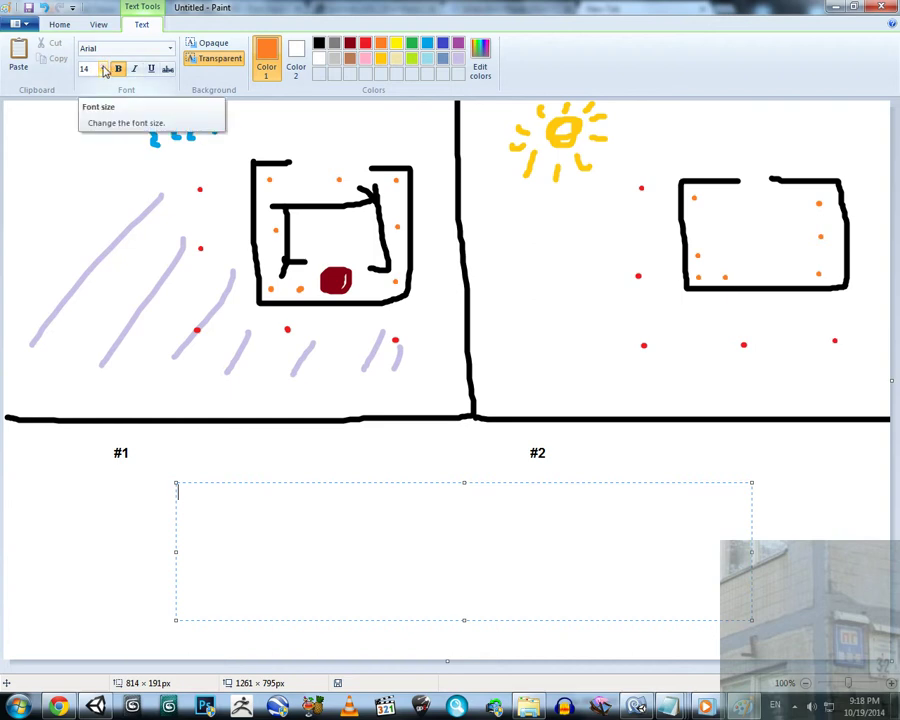
pyautogui.click(243, 465)
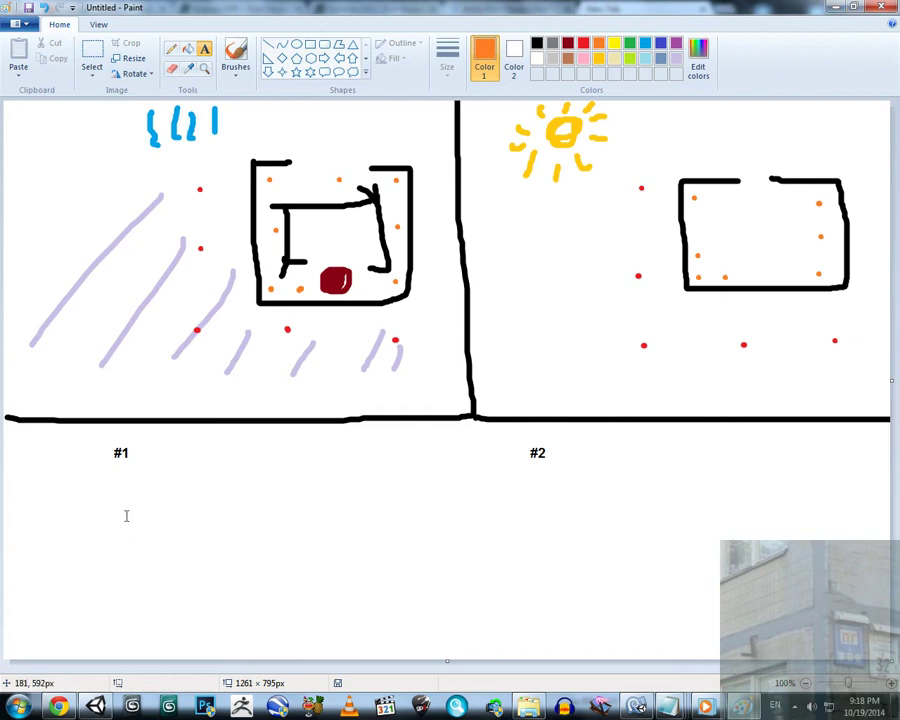
# Step: Add the orange title "StealThief" in bold 72-point Arial centred below the two labels, and underline it with a blue brush stroke
pyautogui.moveTo(122, 500); pyautogui.dragTo(739, 618)
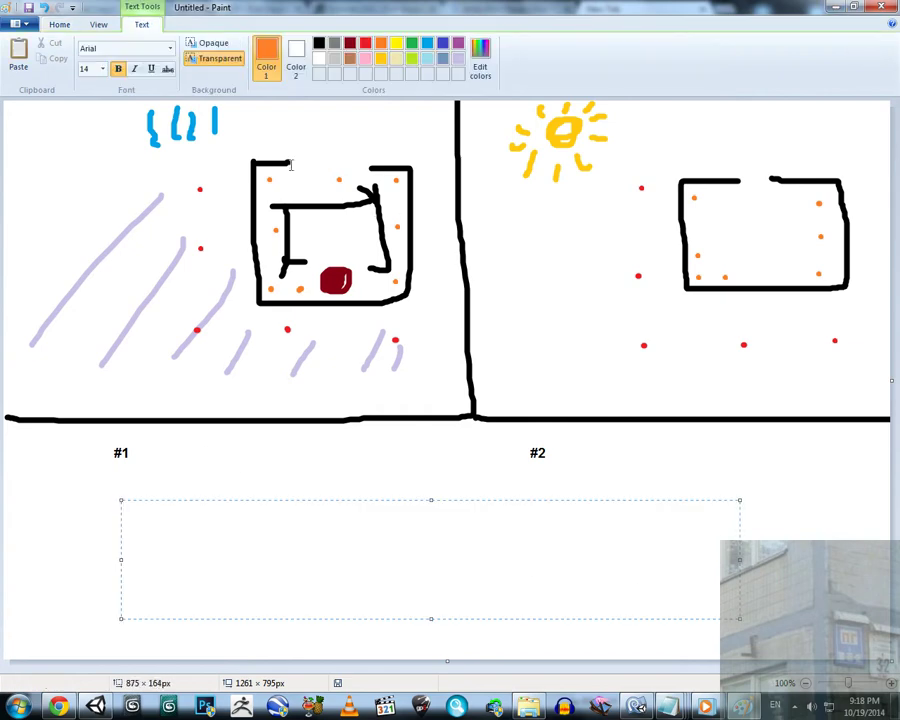
pyautogui.click(102, 68)
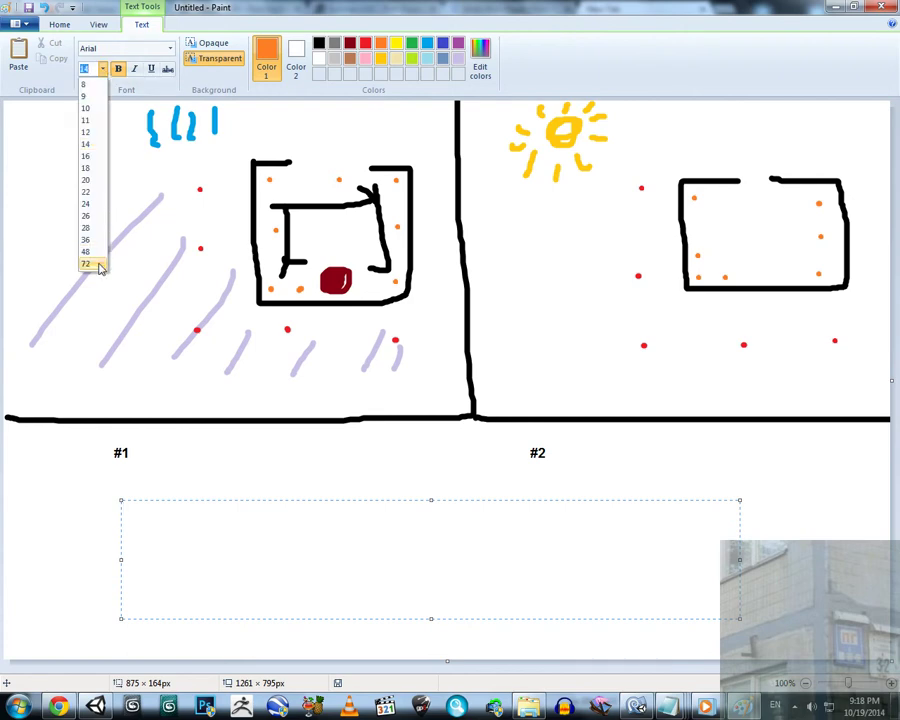
pyautogui.click(88, 264)
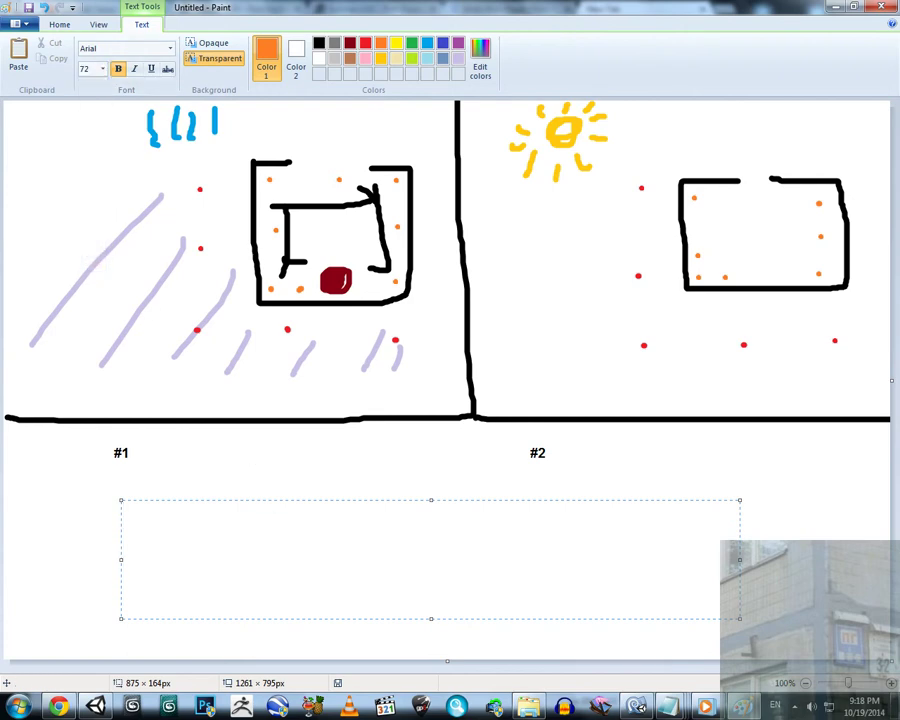
pyautogui.write('St')
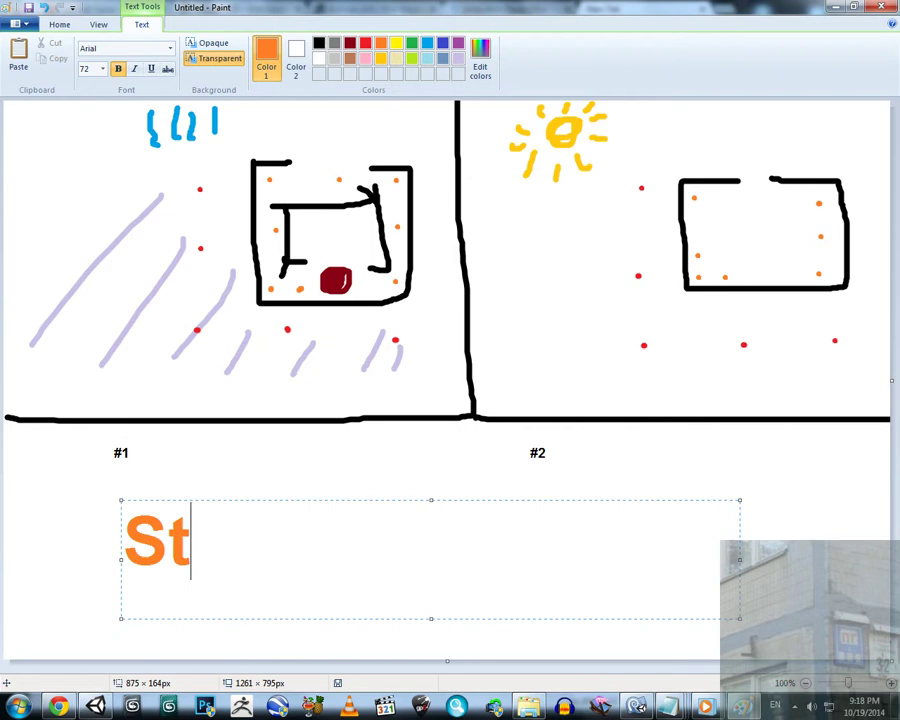
pyautogui.write('ealThi')
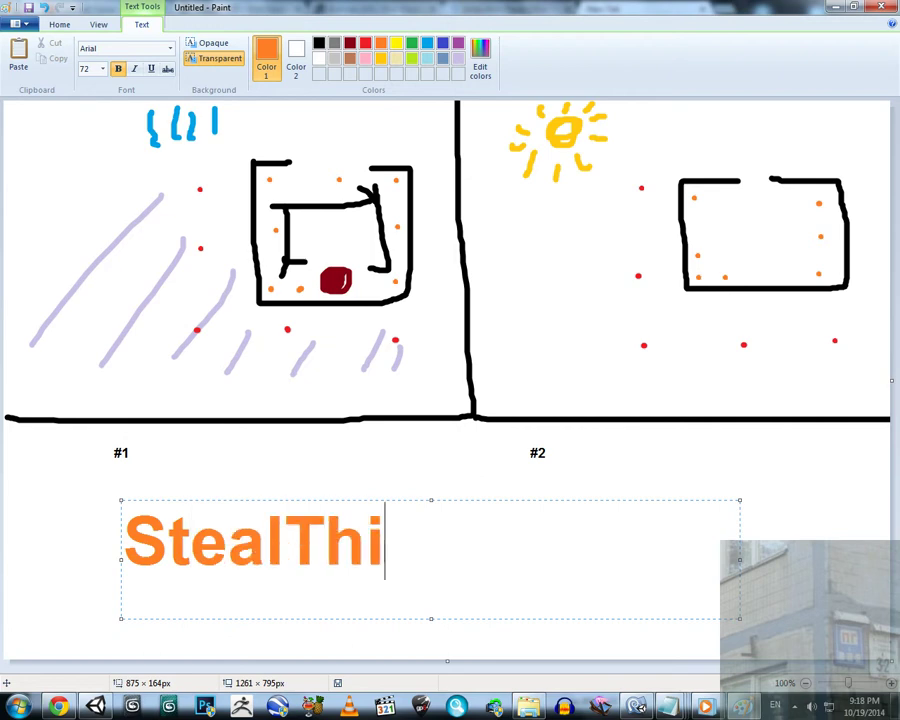
pyautogui.write('ef')
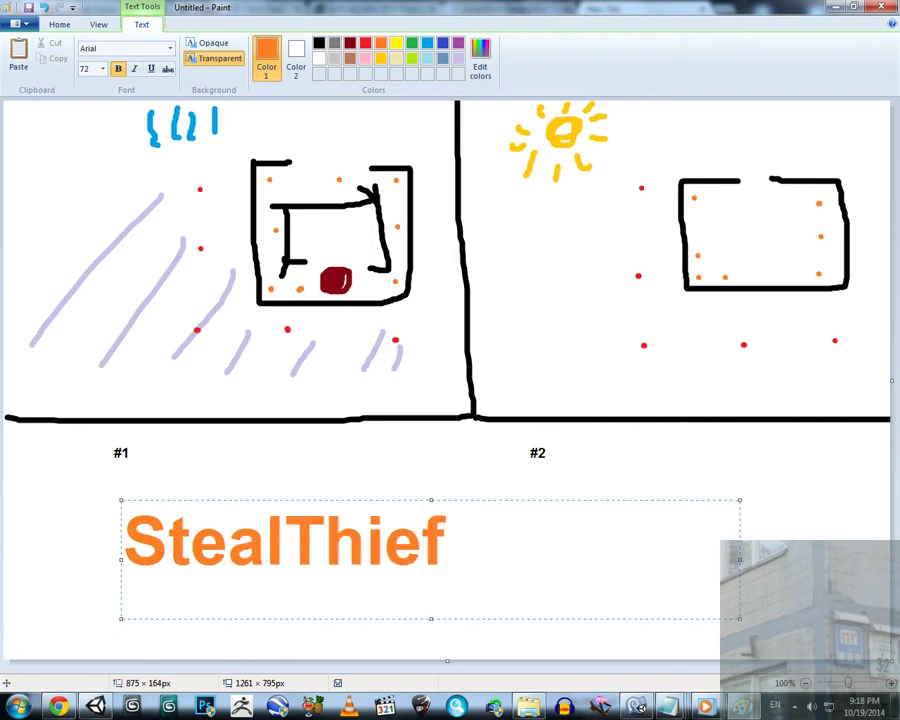
pyautogui.hotkey('ctrl', 'a')
pyautogui.click(363, 452)
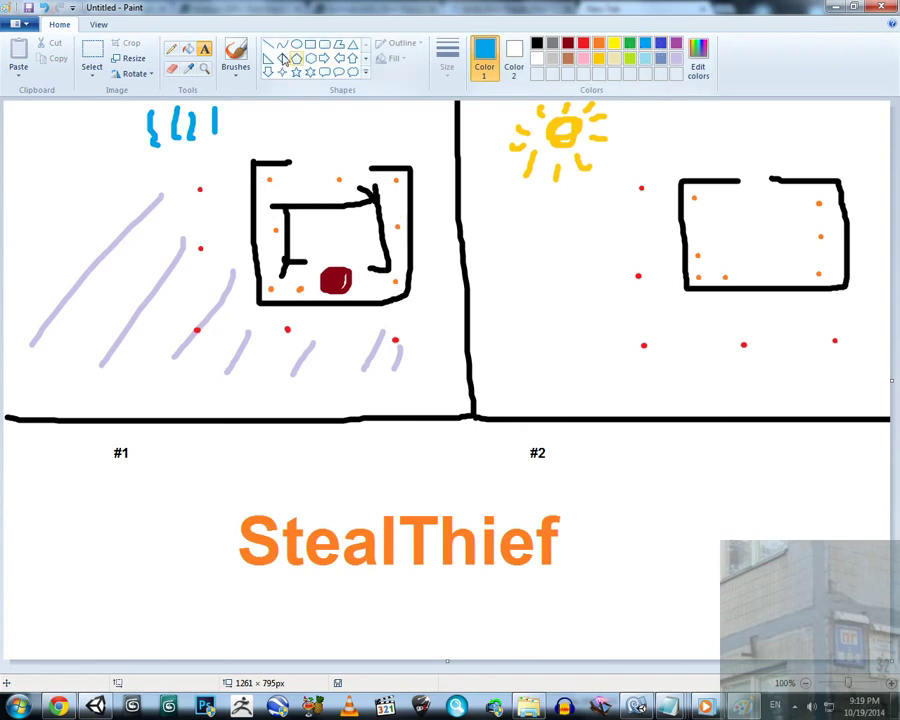
pyautogui.click(236, 60)
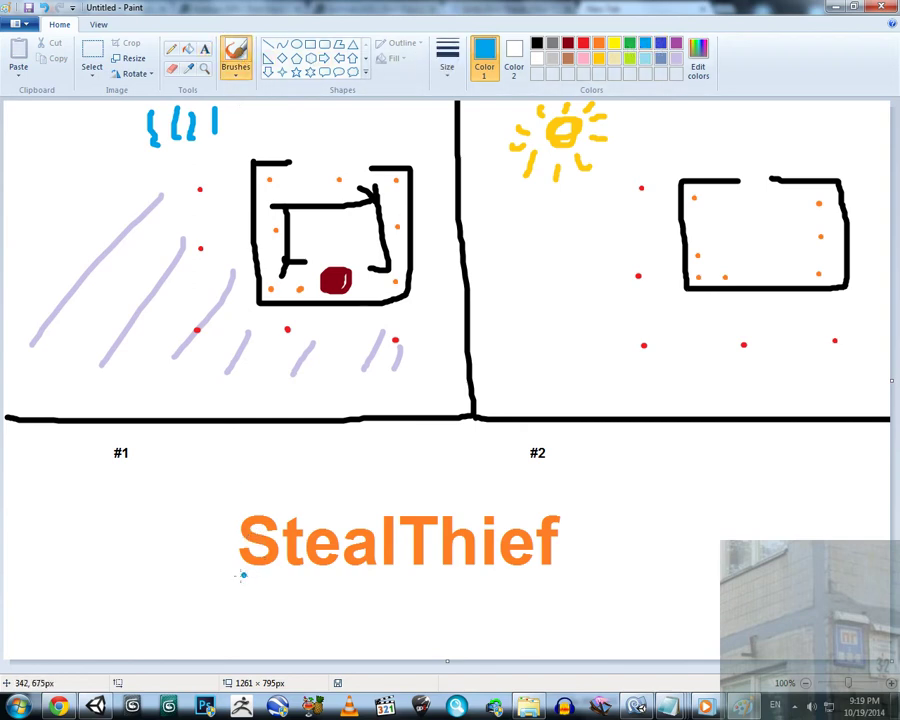
pyautogui.moveTo(201, 578); pyautogui.dragTo(623, 580)
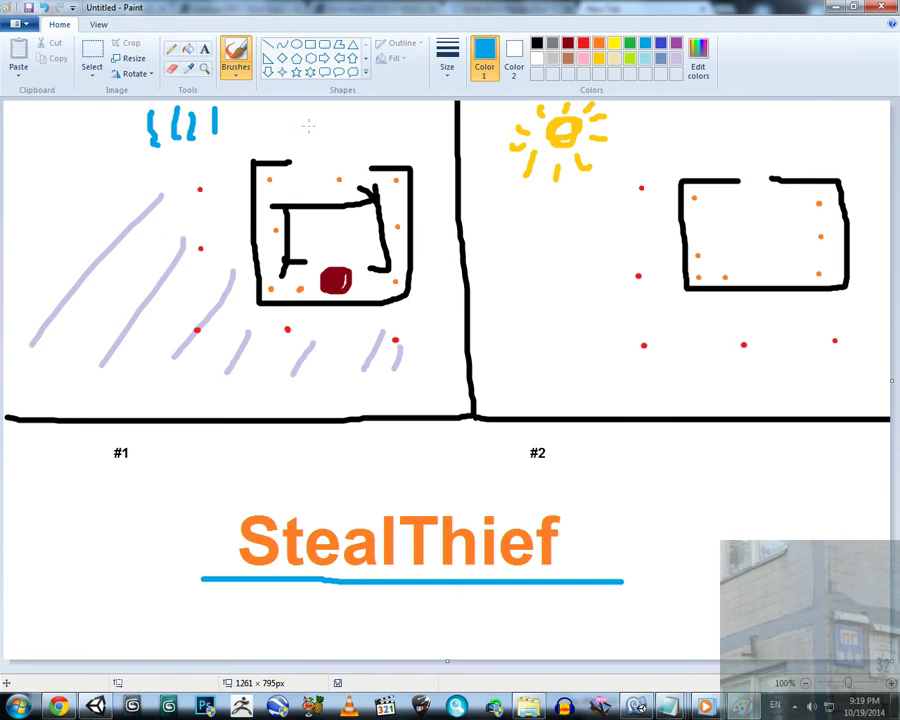